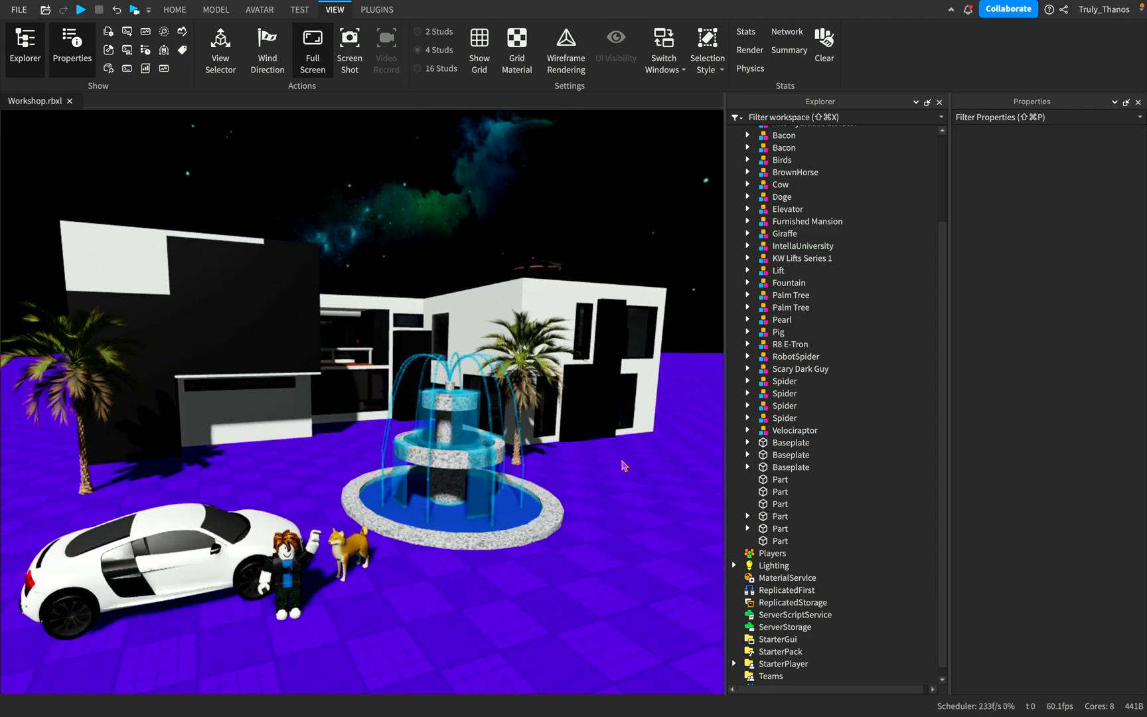
Select the Bacon character beside the white car and find its entry in the workspace hierarchy
scroll(666, 487, down, 3)
scroll(654, 486, up, 5)
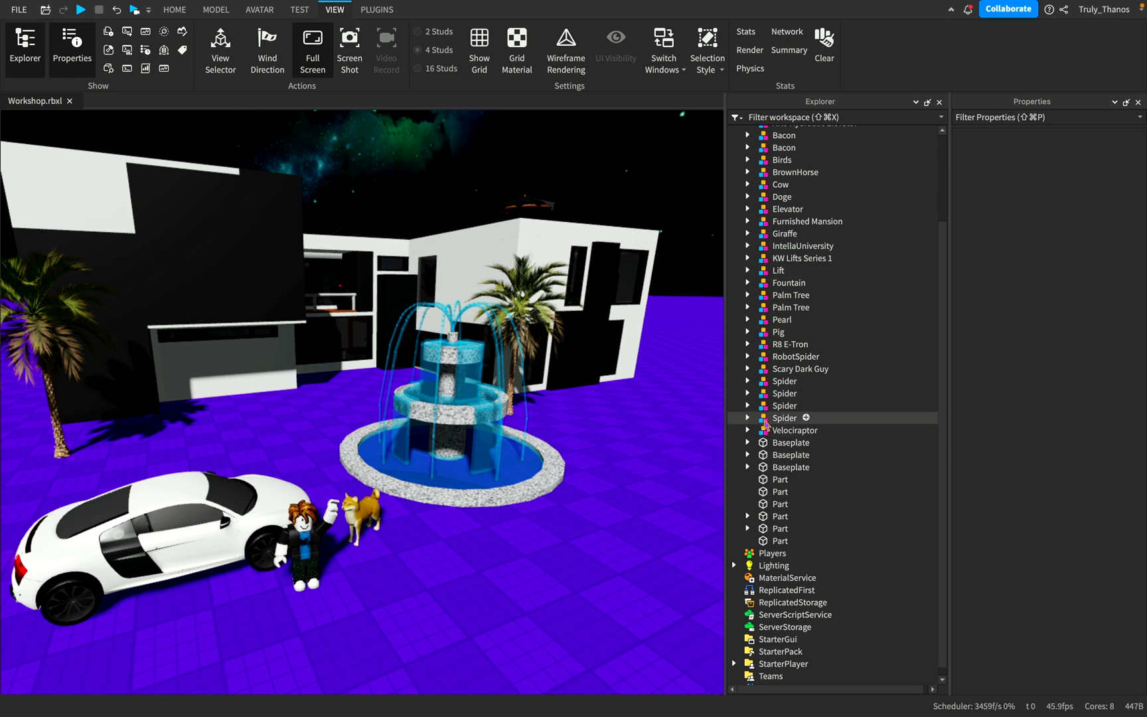
right_drag(678, 490, 688, 484)
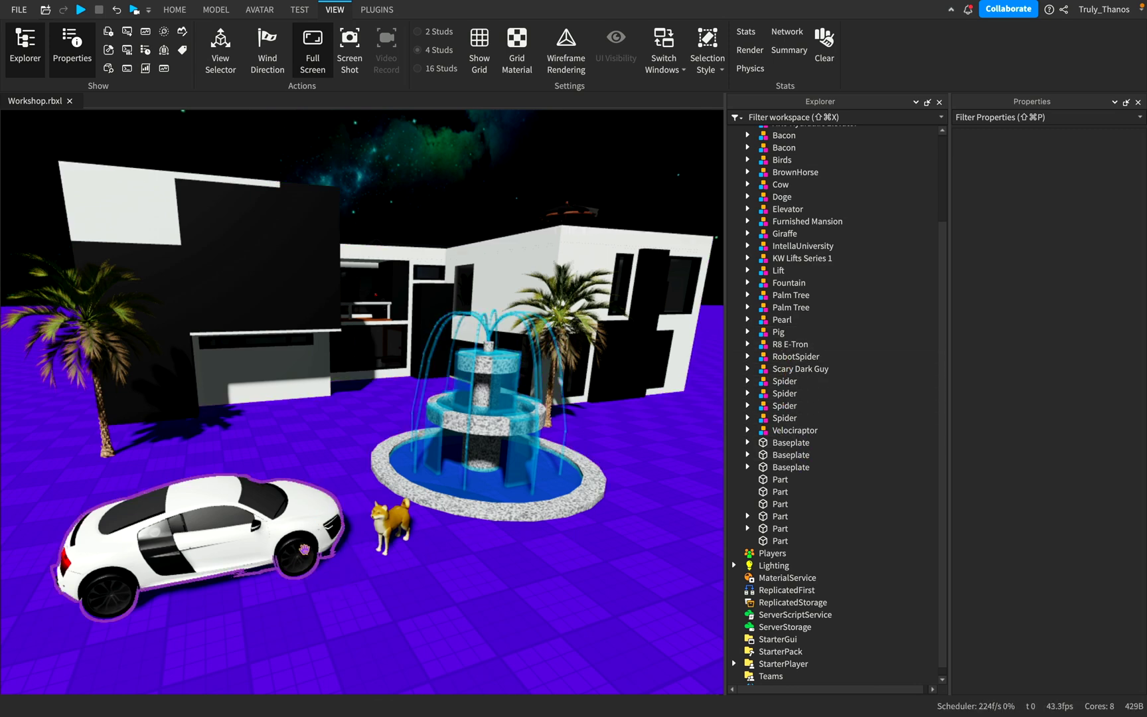
click(329, 551)
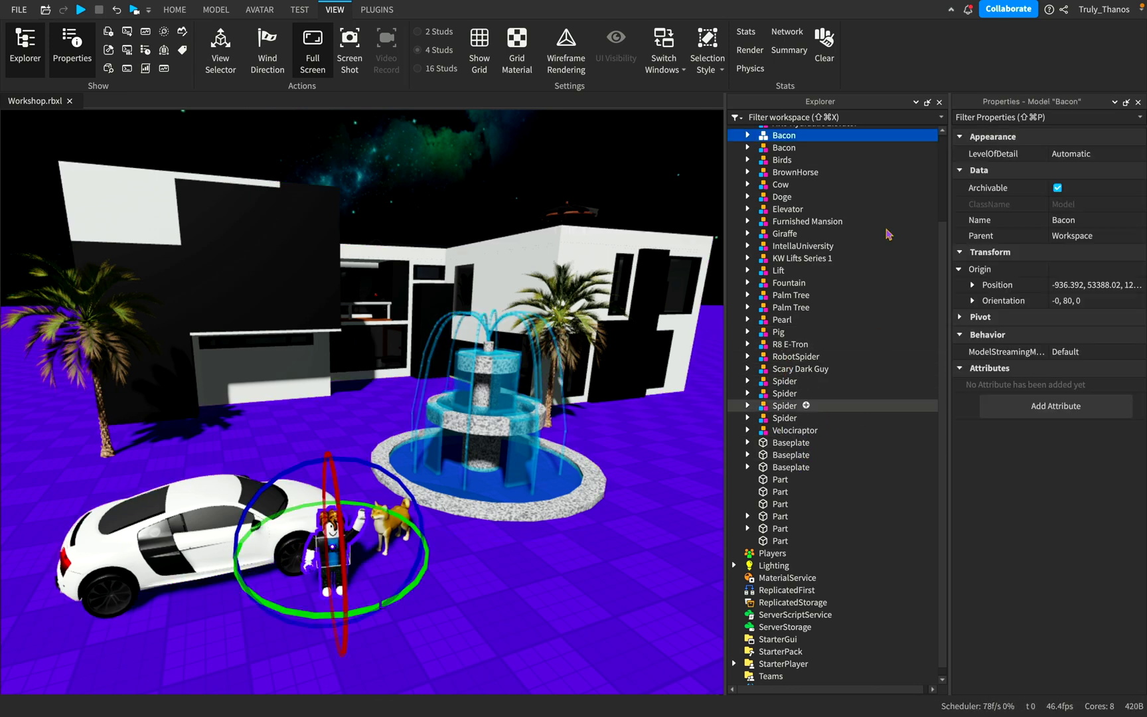
scroll(863, 229, up, 3)
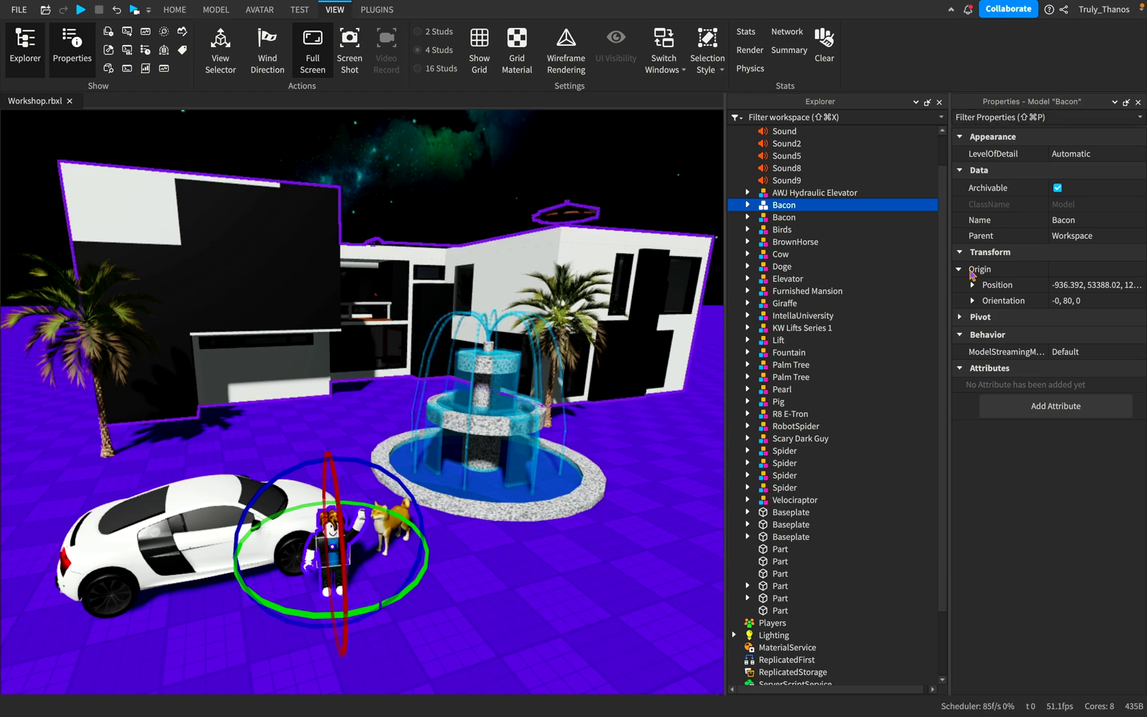
Clear the selection and examine the Bacon character, car, dog and fountain from near and far
right_drag(478, 504, 484, 513)
scroll(484, 513, down, 3)
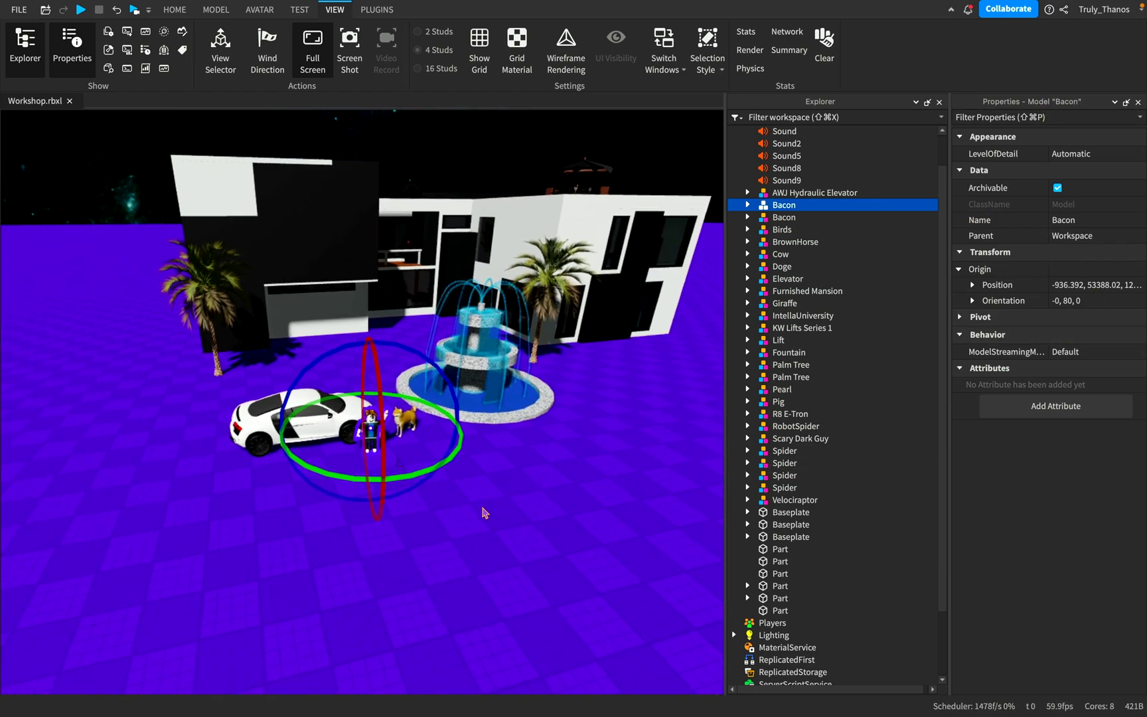
scroll(481, 513, up, 3)
key(d)
click(469, 518)
scroll(470, 518, up, 2)
scroll(468, 519, down, 4)
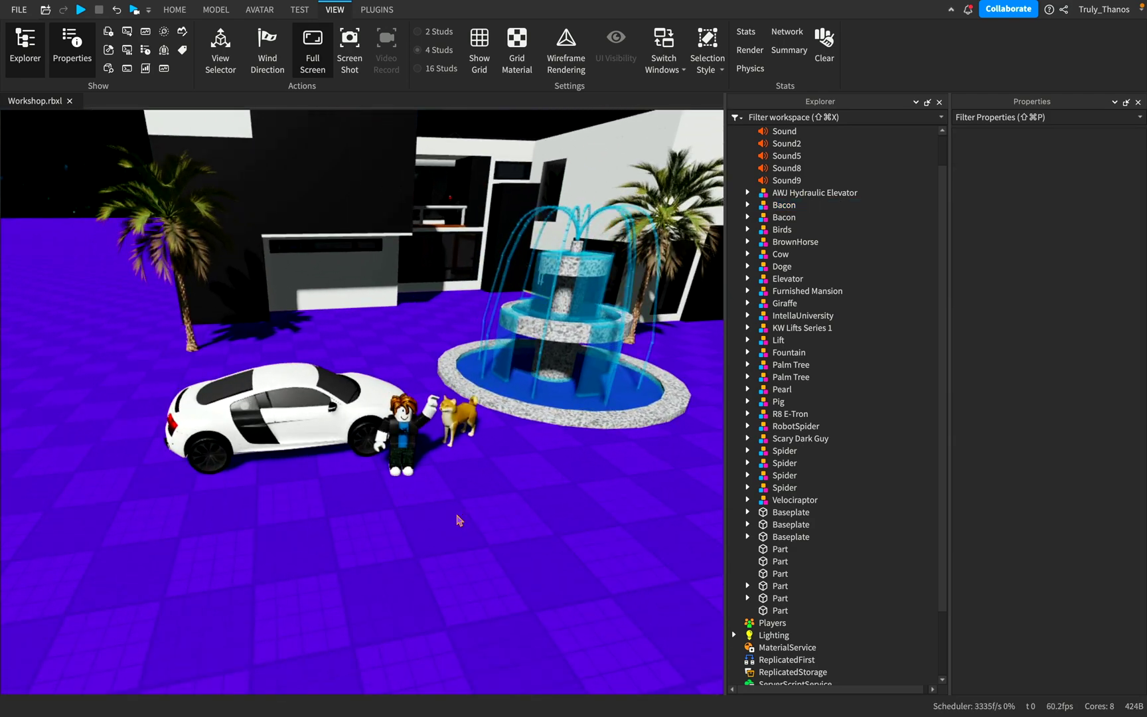
scroll(444, 521, up, 2)
scroll(442, 522, down, 2)
scroll(451, 508, up, 3)
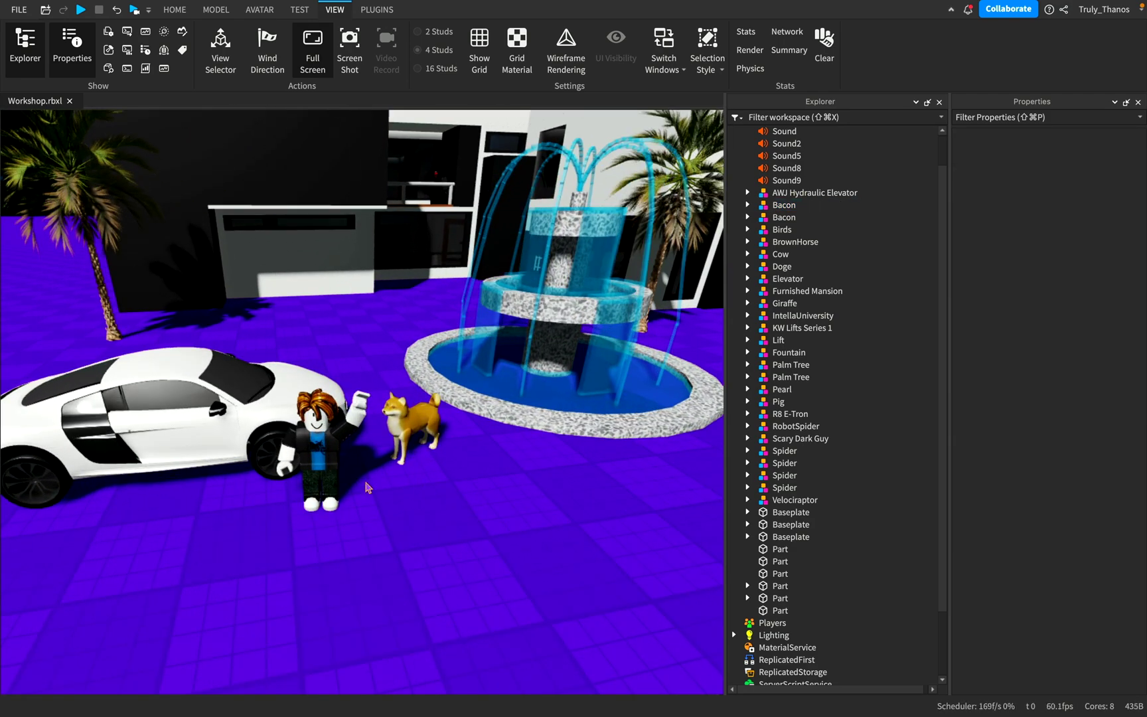
Select the Bacon model and expand it in the hierarchy to view its clothing and body parts
click(332, 470)
click(785, 206)
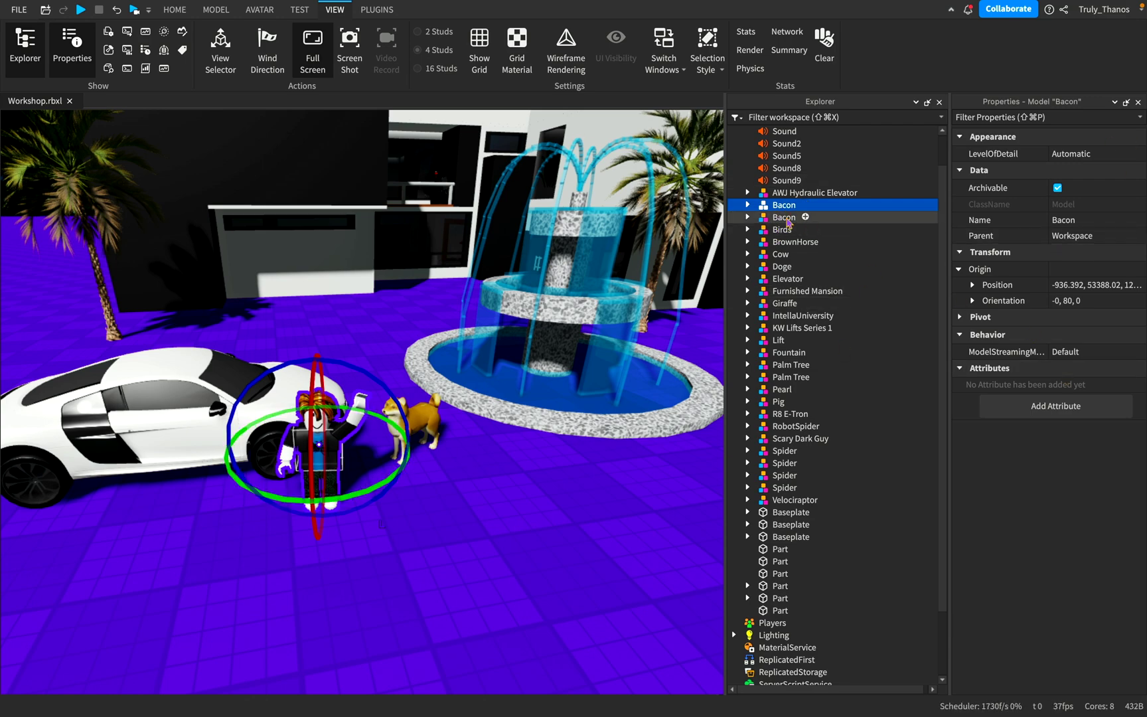
scroll(584, 517, down, 4)
right_drag(585, 516, 586, 515)
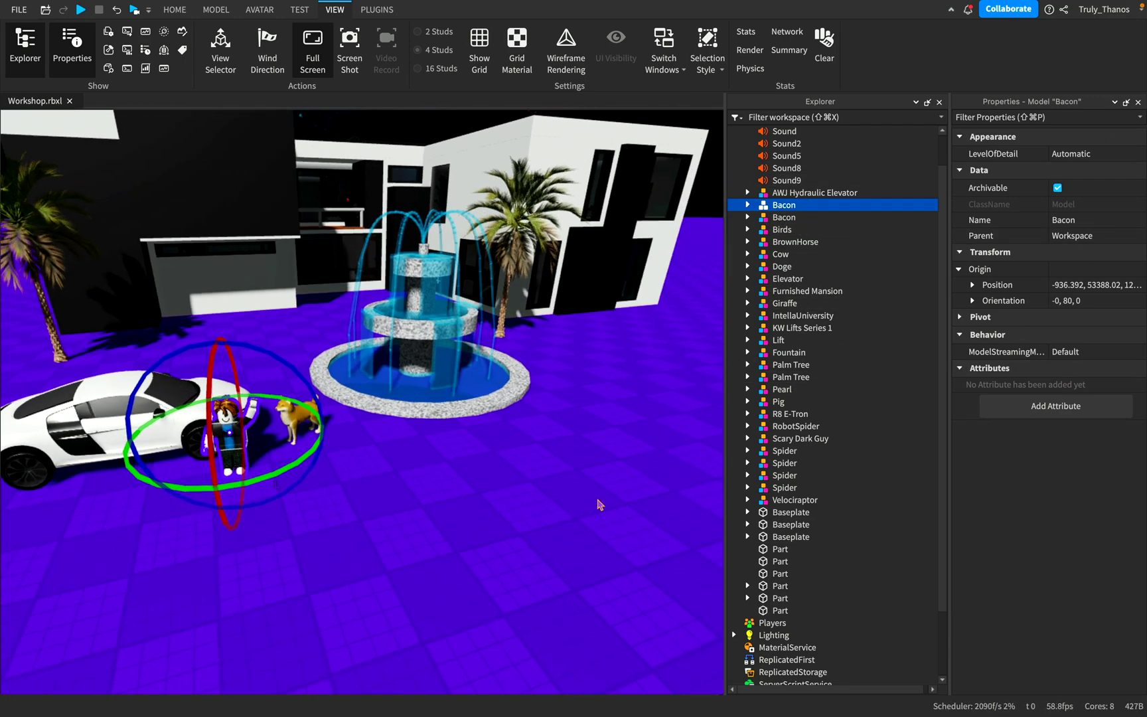
scroll(587, 515, down, 1)
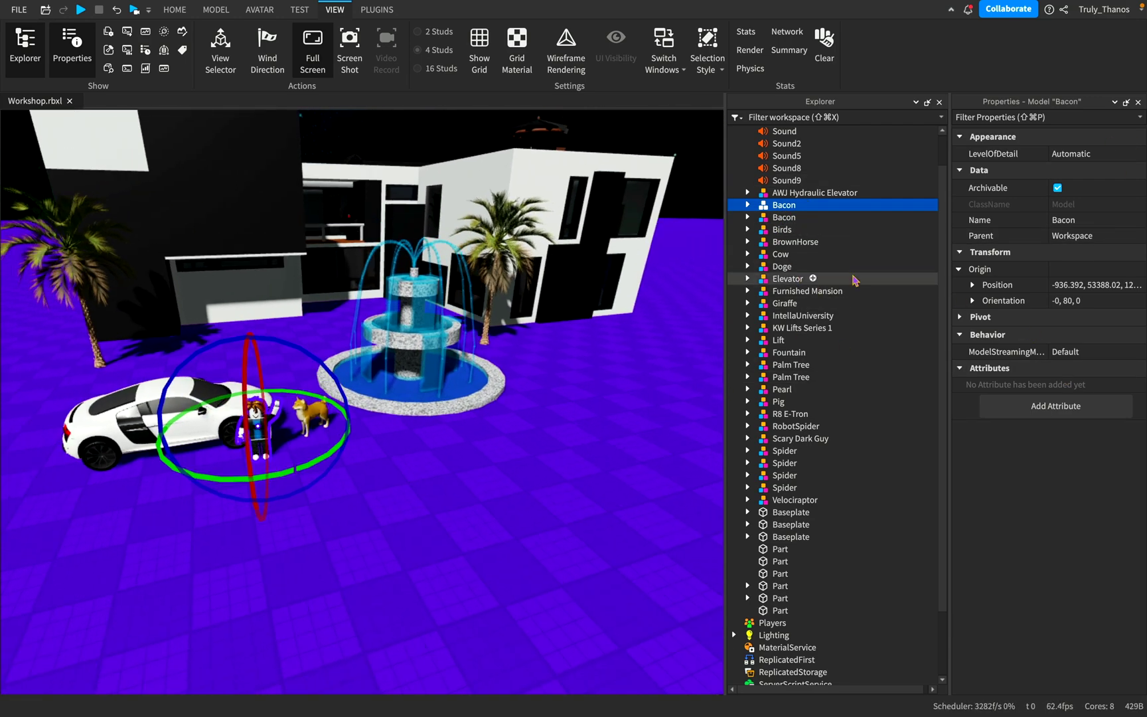
scroll(569, 437, up, 5)
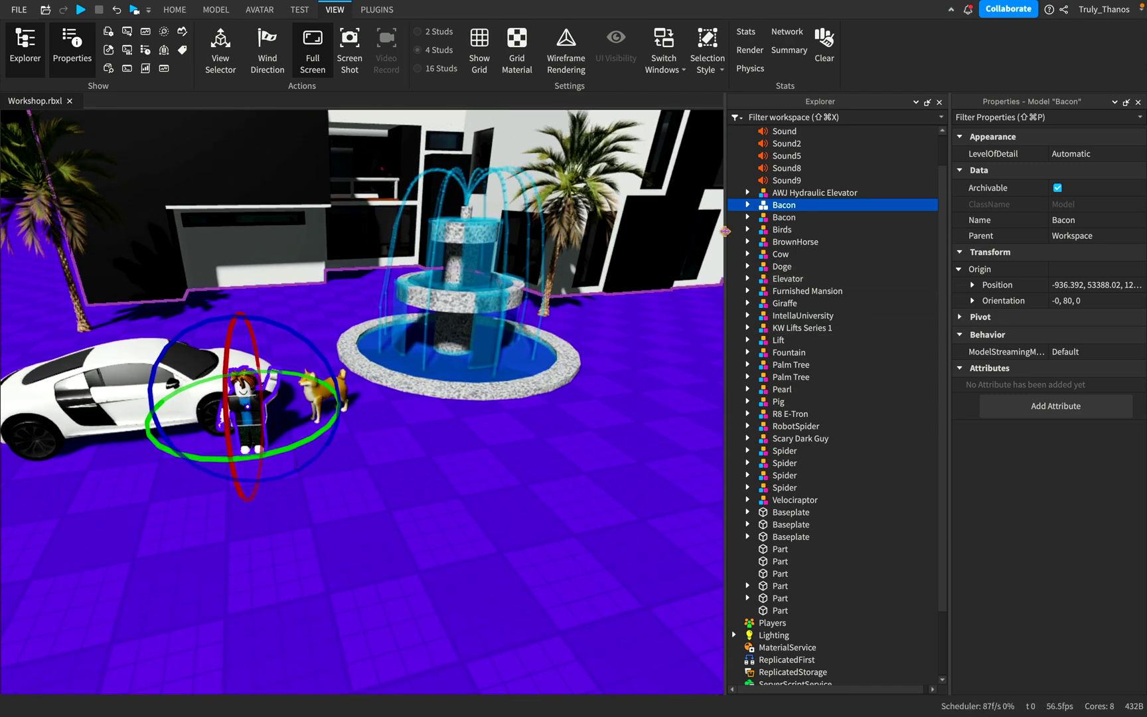
click(747, 205)
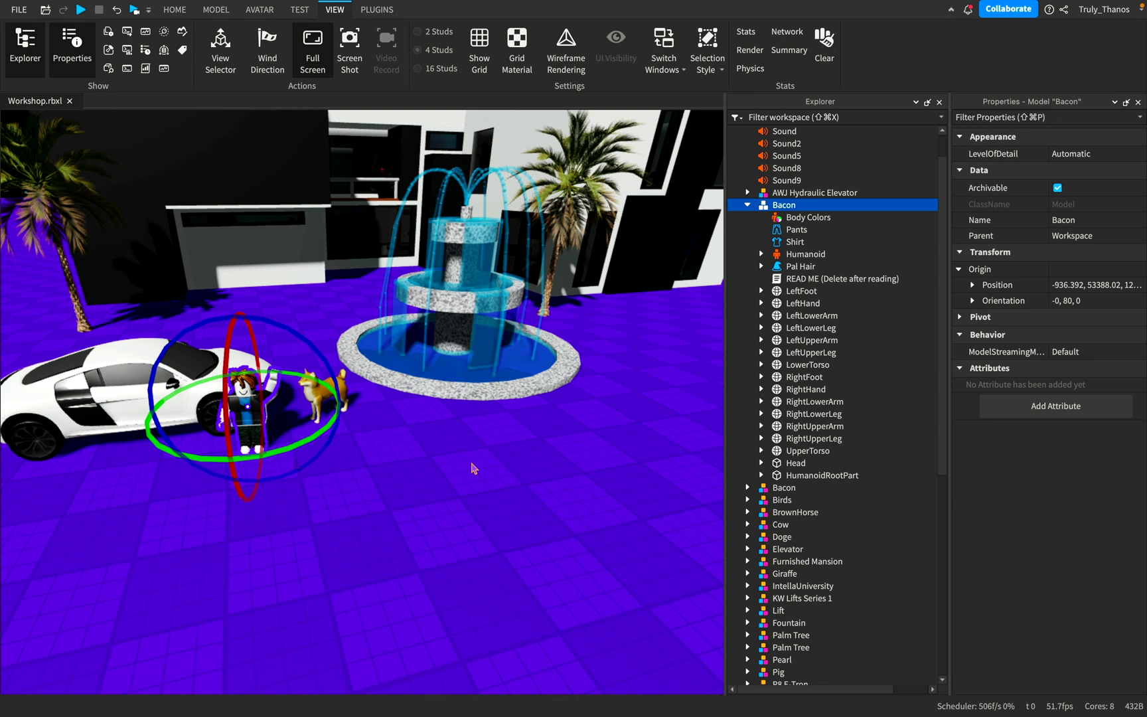
right_drag(472, 464, 473, 459)
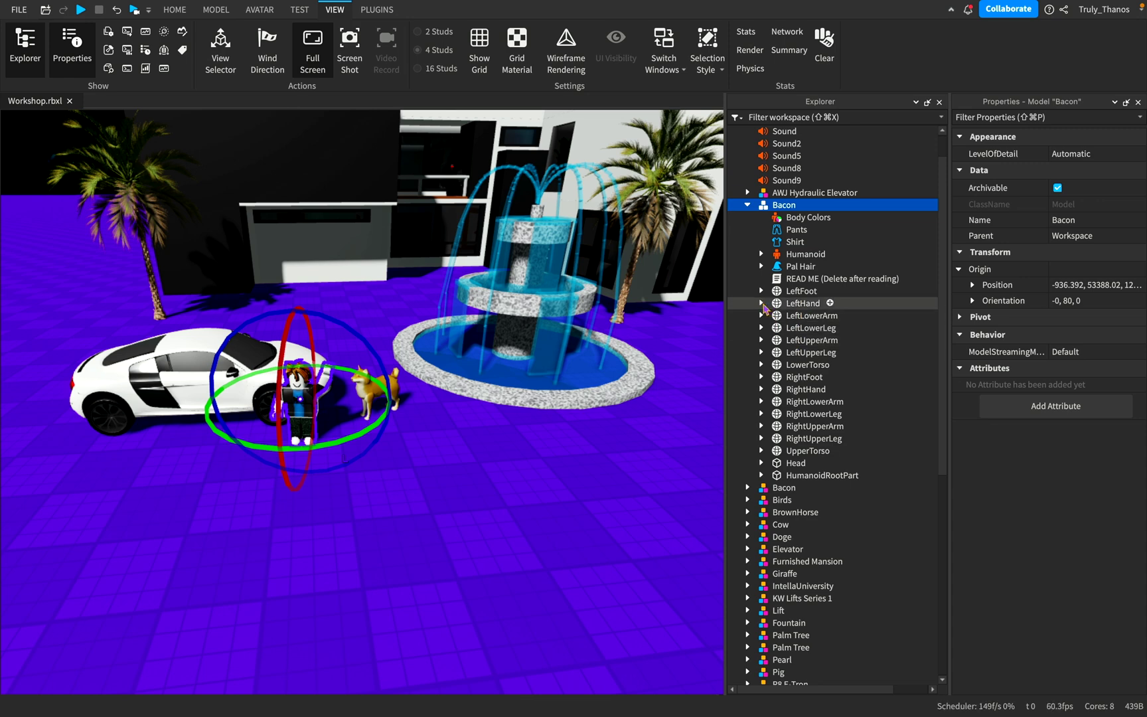
Inspect the Bacon model's LeftHand part with its LeftWristRigAttachment and LeftGripAttachment, and collapse it again
click(762, 303)
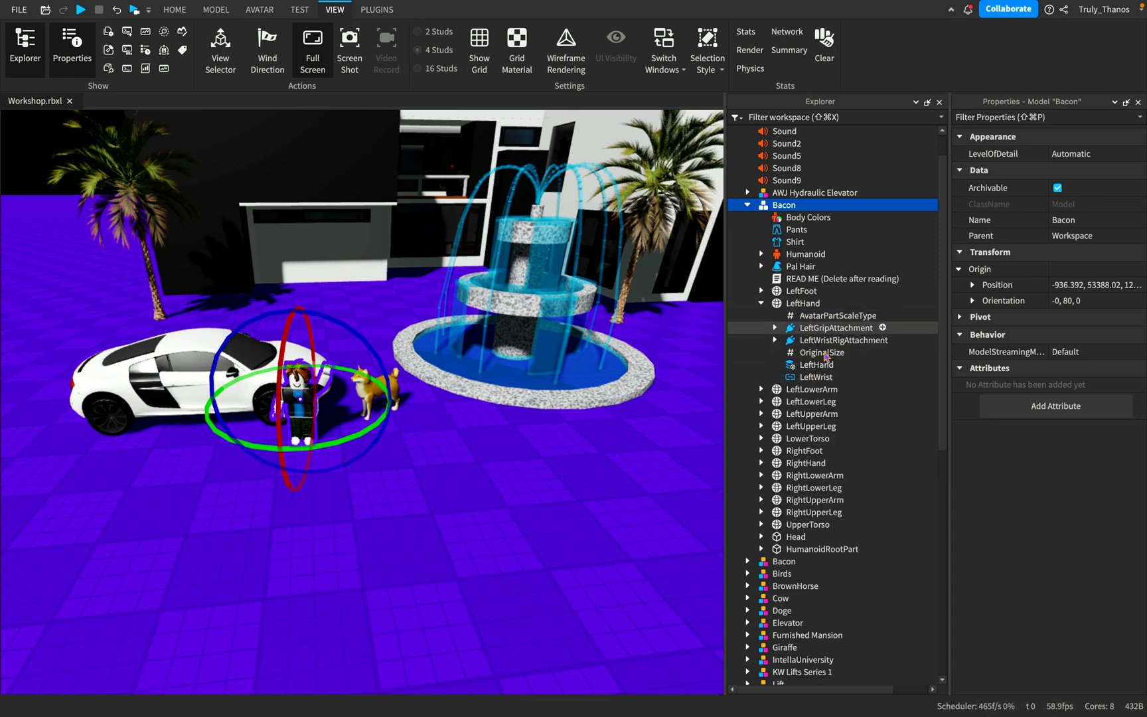
click(775, 340)
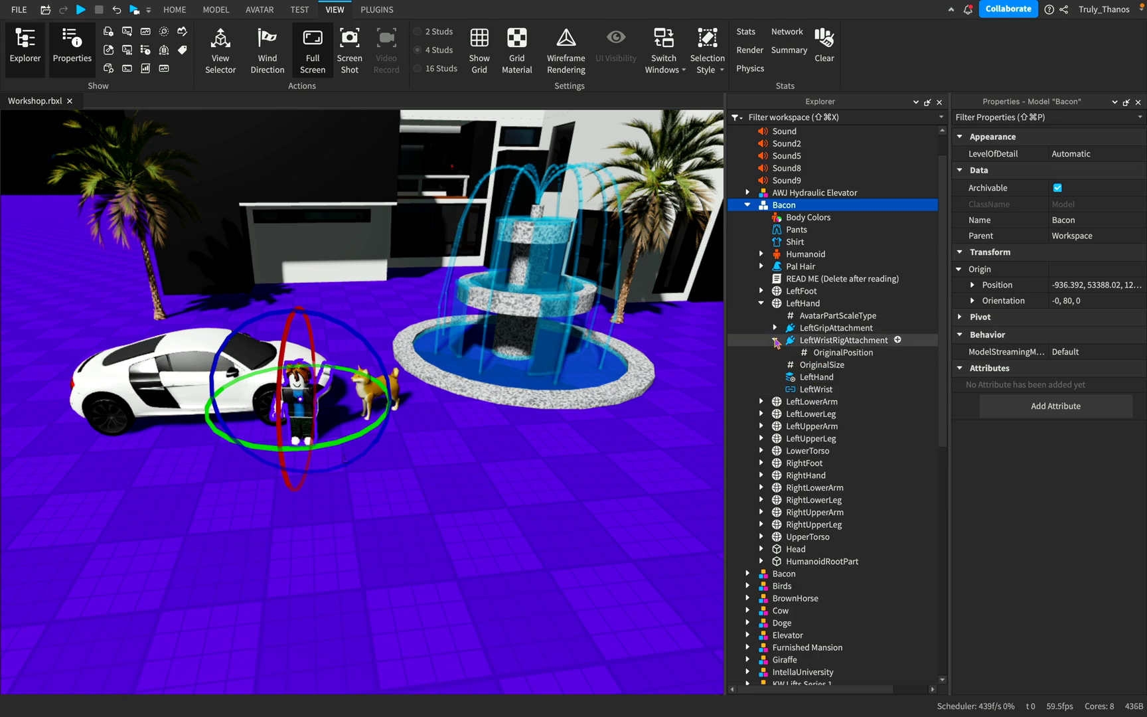
click(775, 340)
click(775, 327)
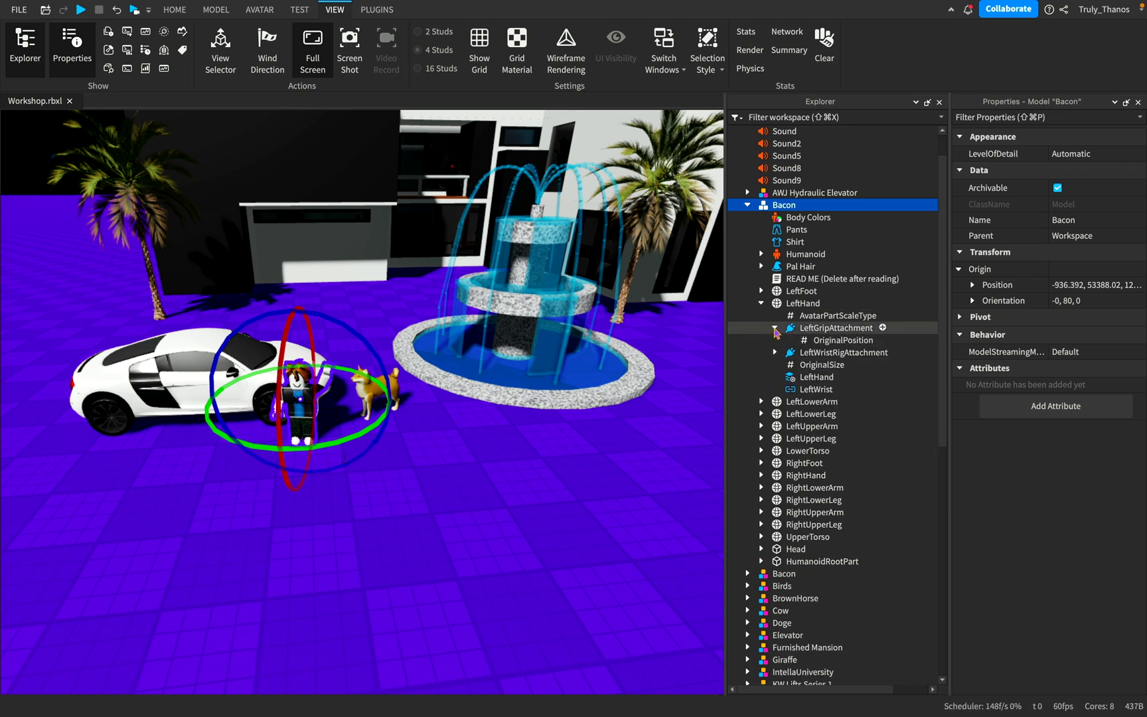
click(775, 328)
click(762, 303)
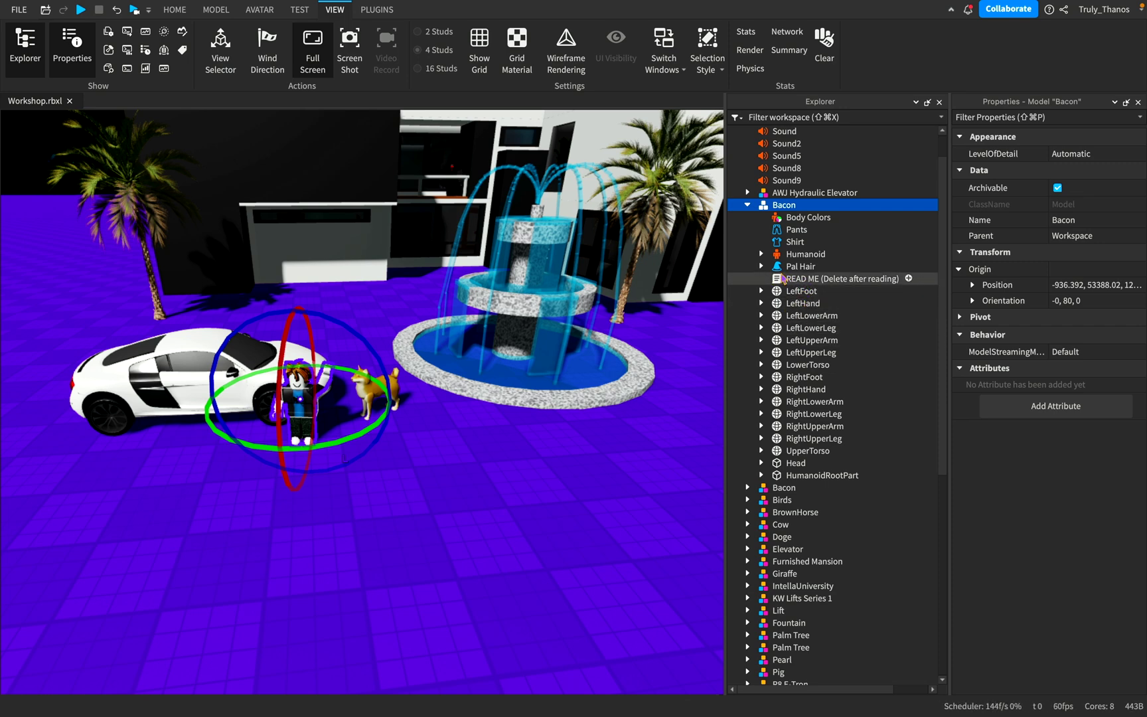
right_drag(604, 434, 592, 404)
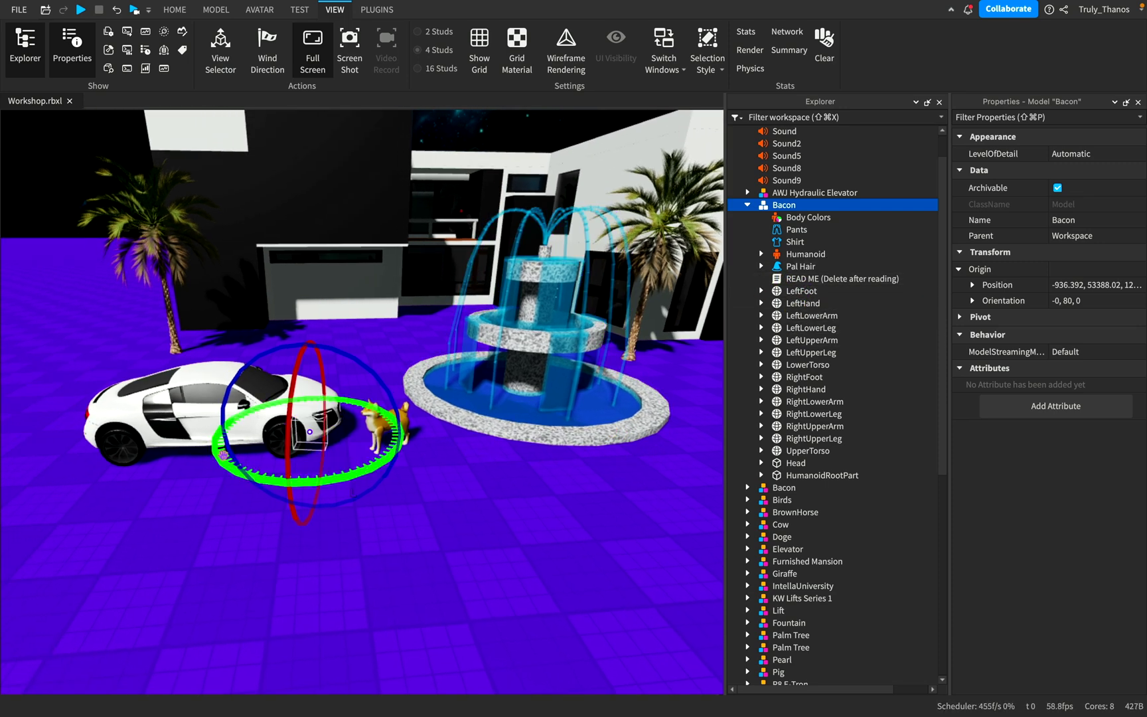
Select the white car and expand its R8 E-Tron model to show the child folders and models
click(198, 406)
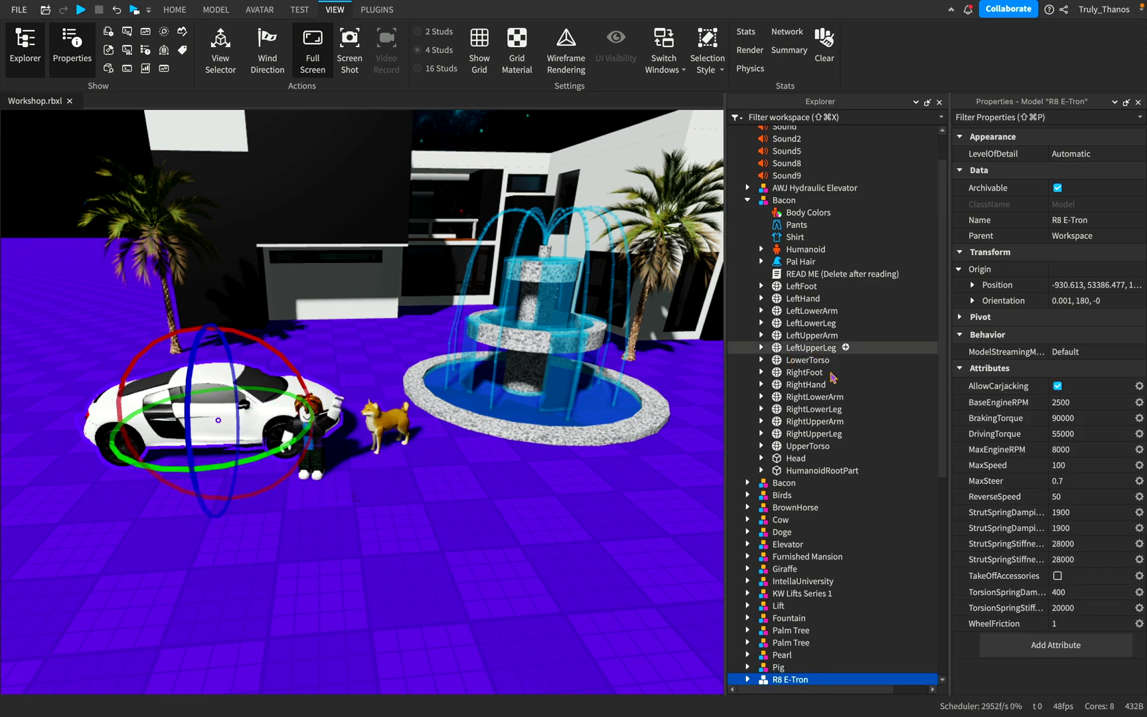
scroll(815, 492, down, 3)
click(750, 541)
scroll(763, 505, down, 3)
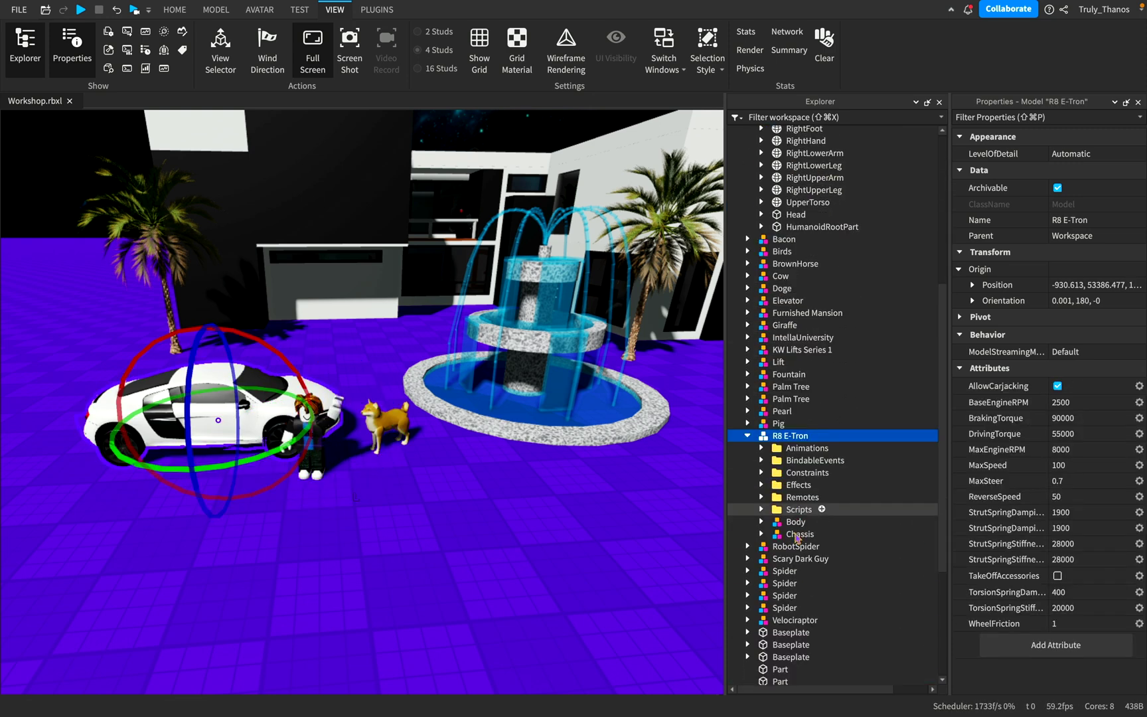
Expand the R8 E-Tron's Remotes, Effects, Constraints, BindableEvents and Animations folders to view their contents
click(763, 498)
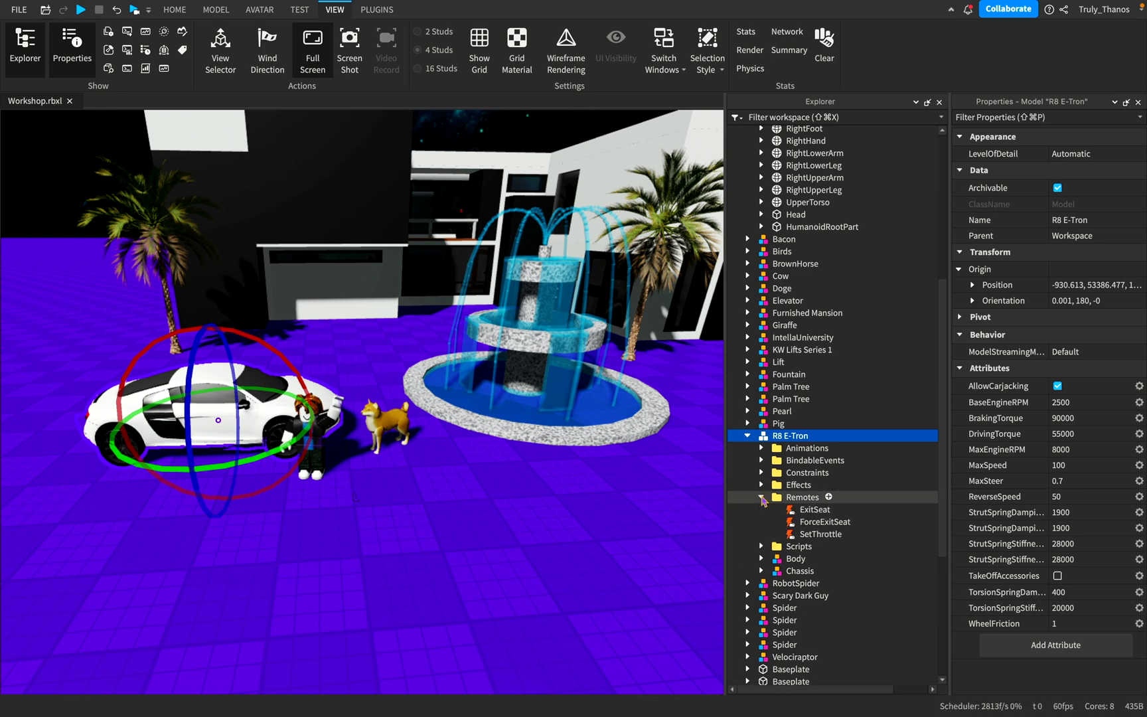
click(762, 497)
click(762, 484)
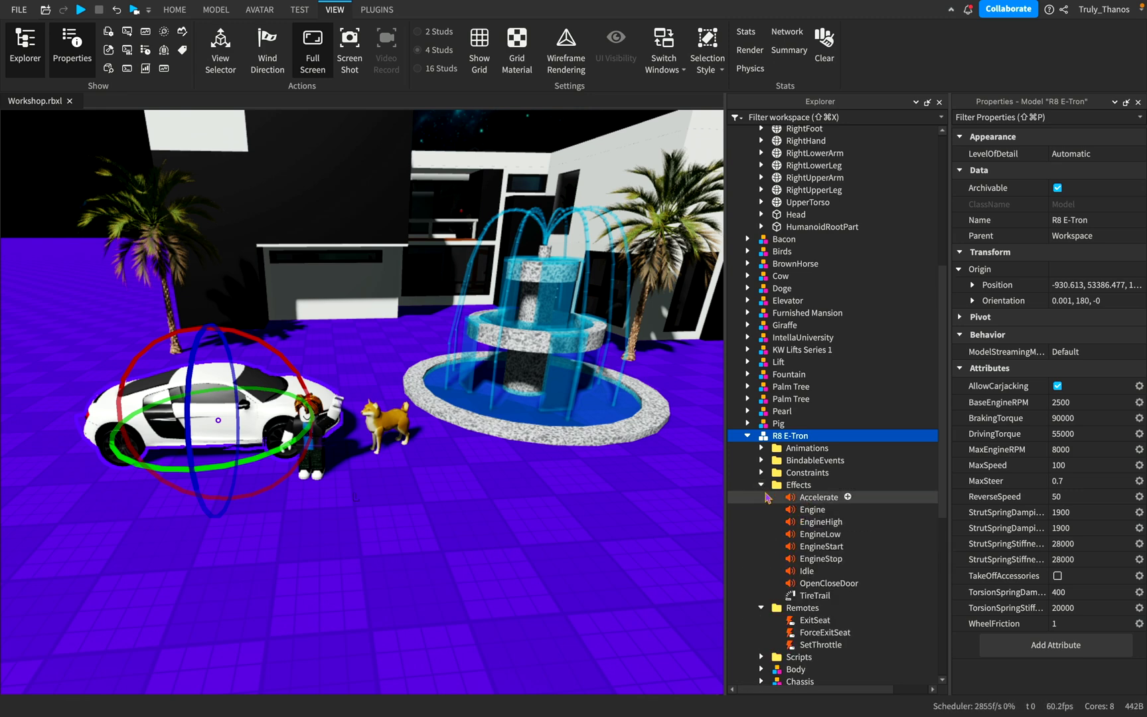
click(762, 472)
scroll(765, 475, down, 3)
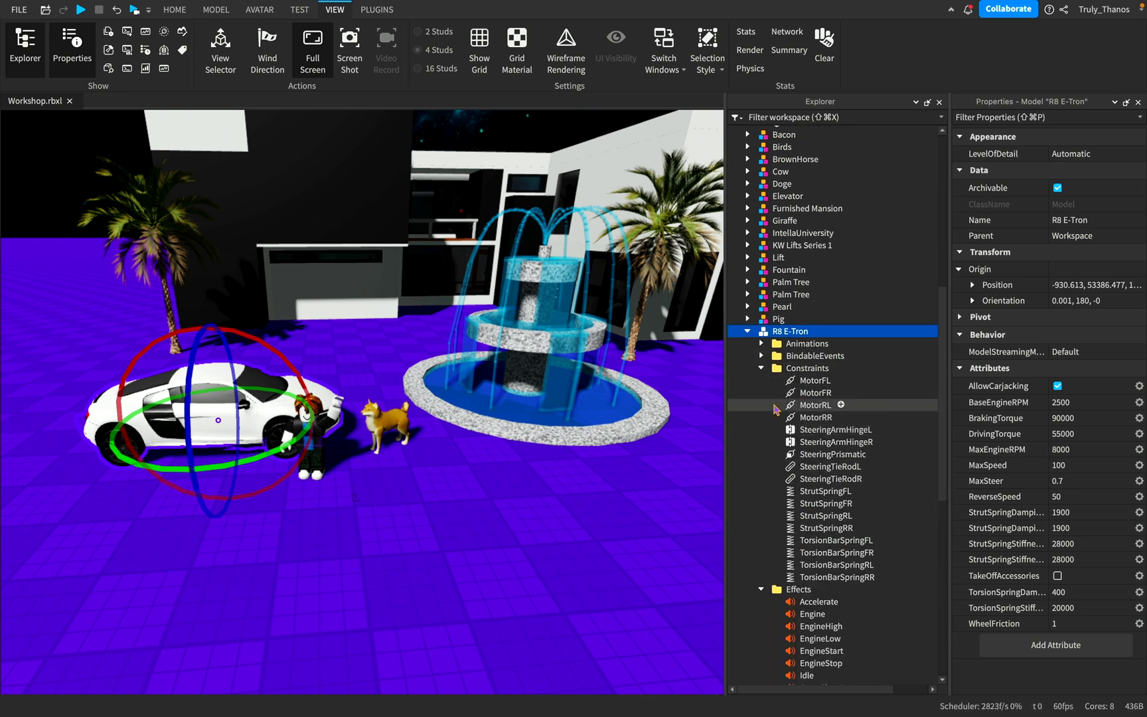
click(775, 356)
click(762, 356)
click(762, 344)
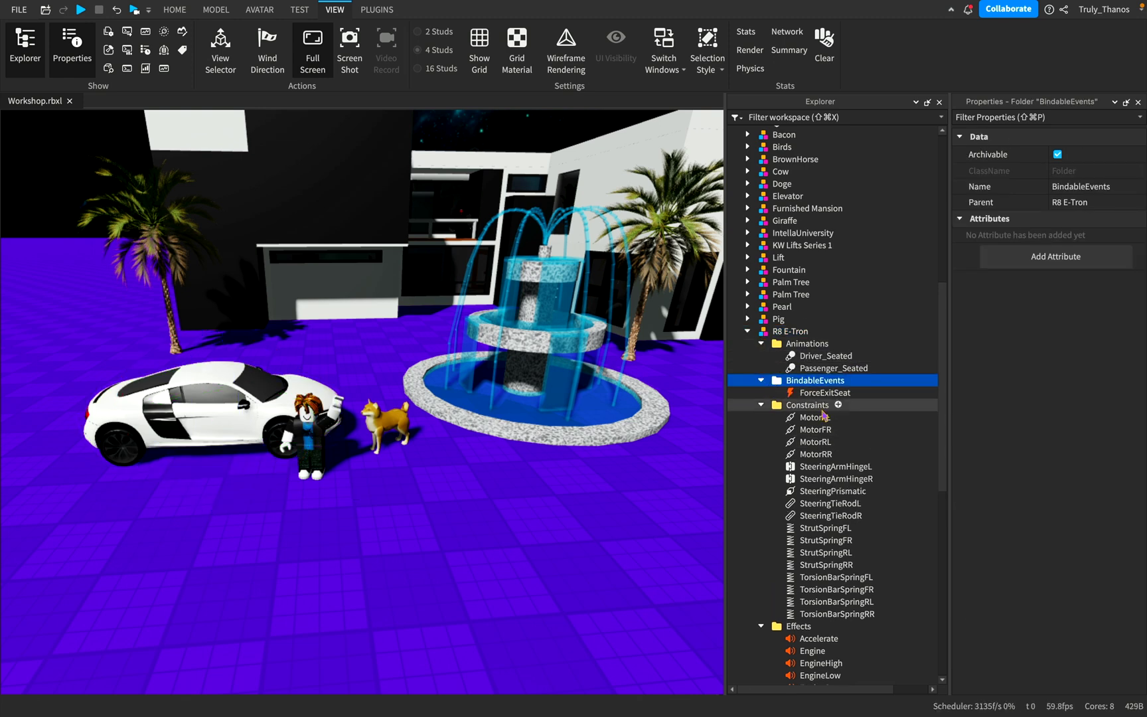
Expand the R8 E-Tron's Scripts folder and look through the contents of all its opened folders
scroll(763, 465, down, 8)
click(761, 519)
scroll(764, 524, down, 3)
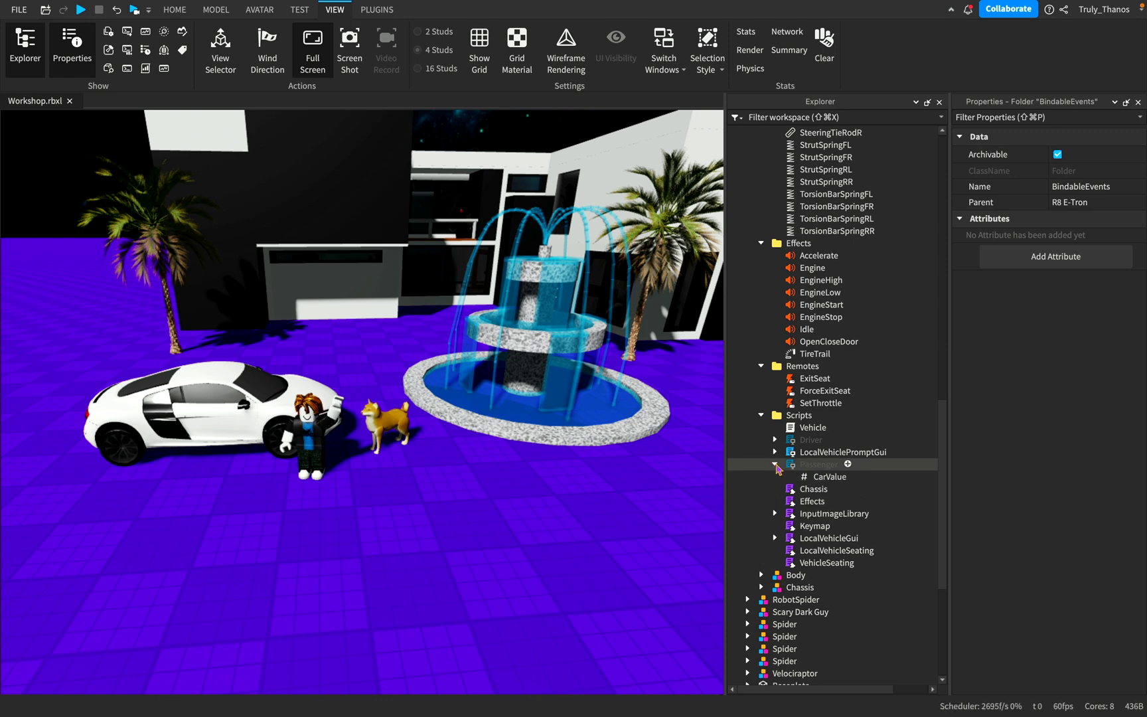
scroll(798, 454, up, 5)
scroll(797, 455, up, 4)
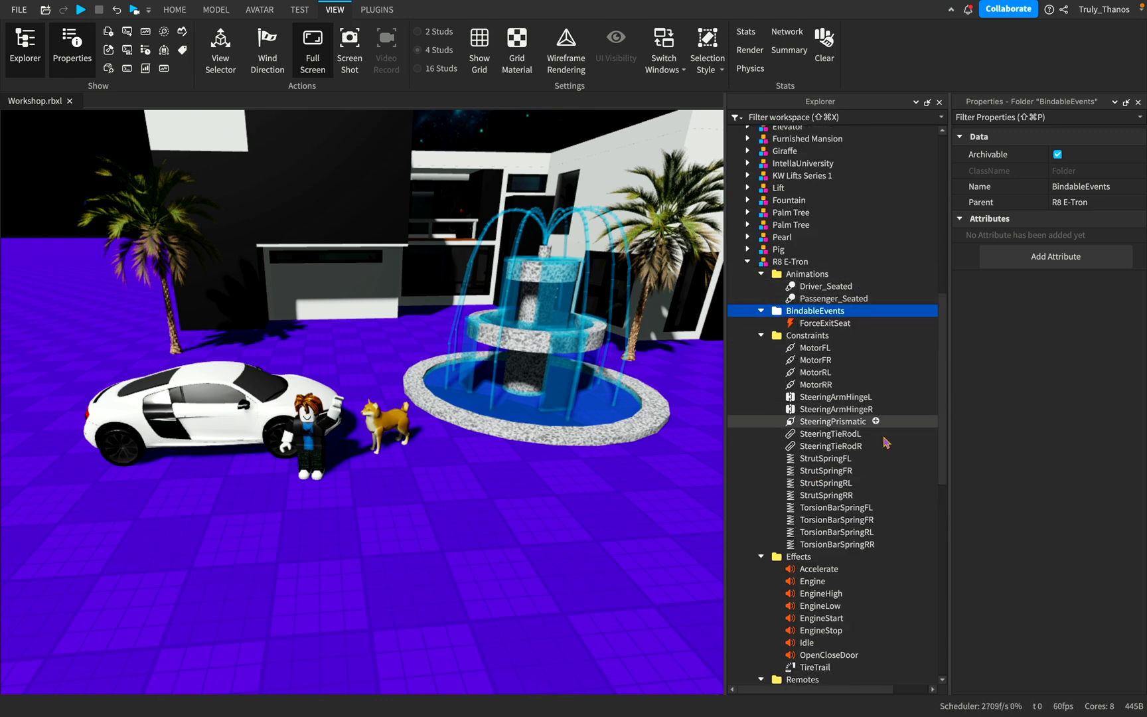
scroll(864, 469, down, 7)
scroll(850, 471, up, 5)
scroll(863, 465, up, 3)
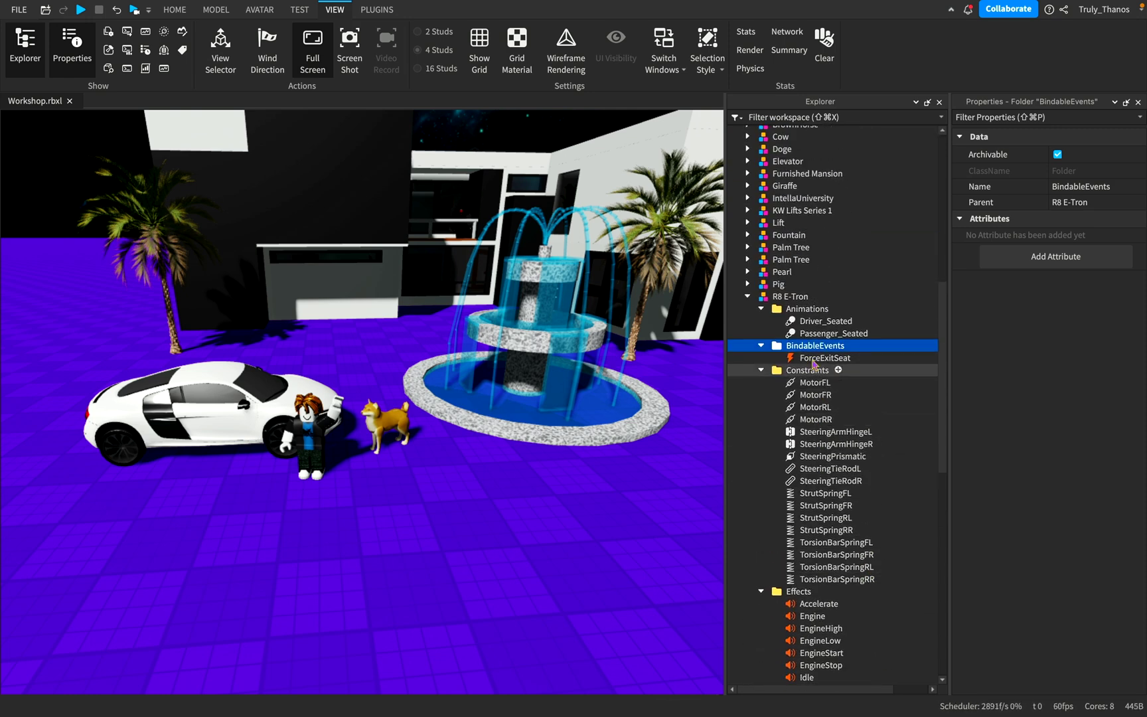
Collapse the R8 E-Tron model and move the whole car slightly back towards the house
click(748, 296)
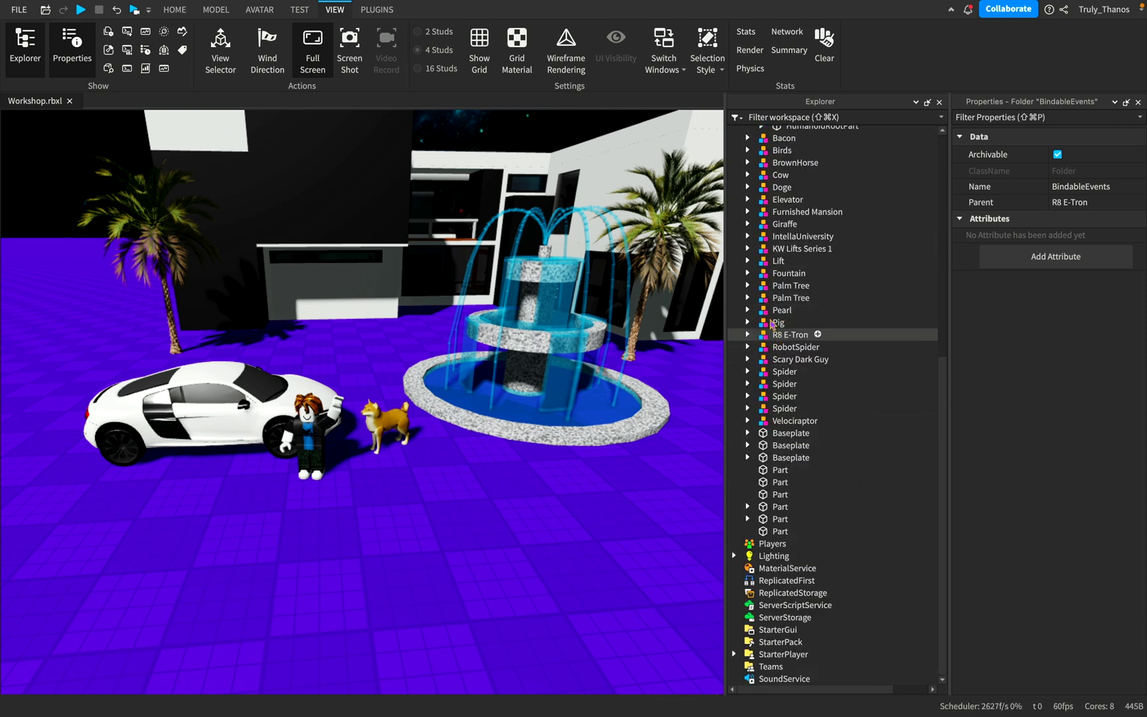
click(791, 335)
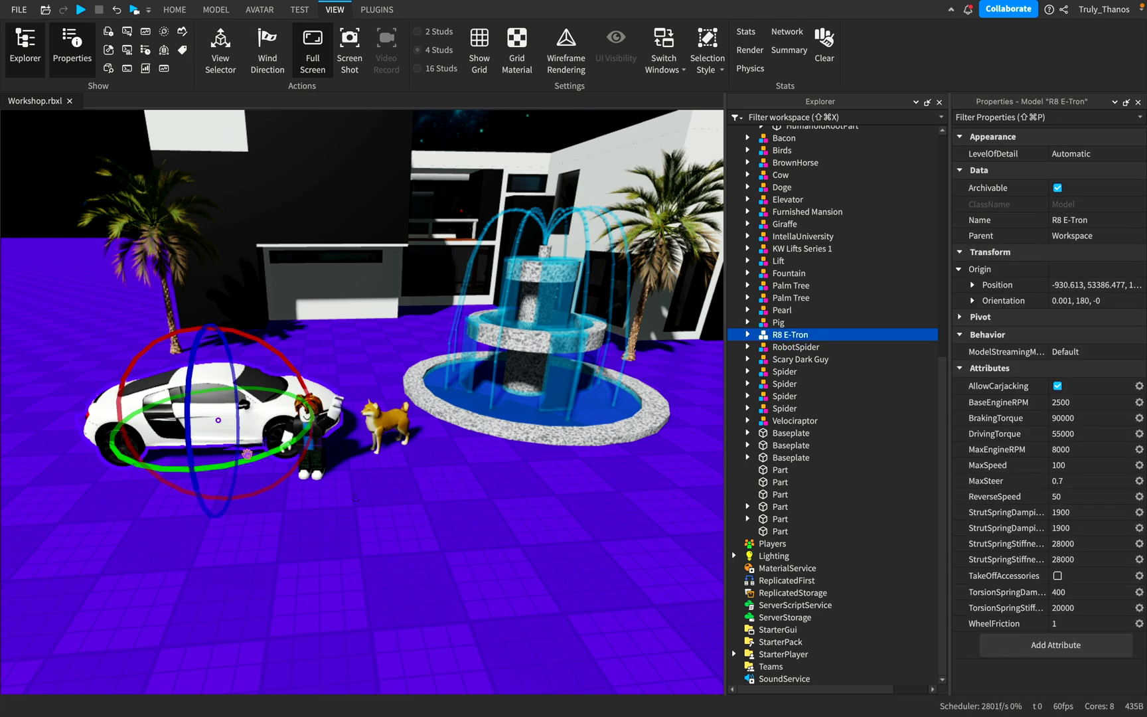
drag(259, 420, 252, 447)
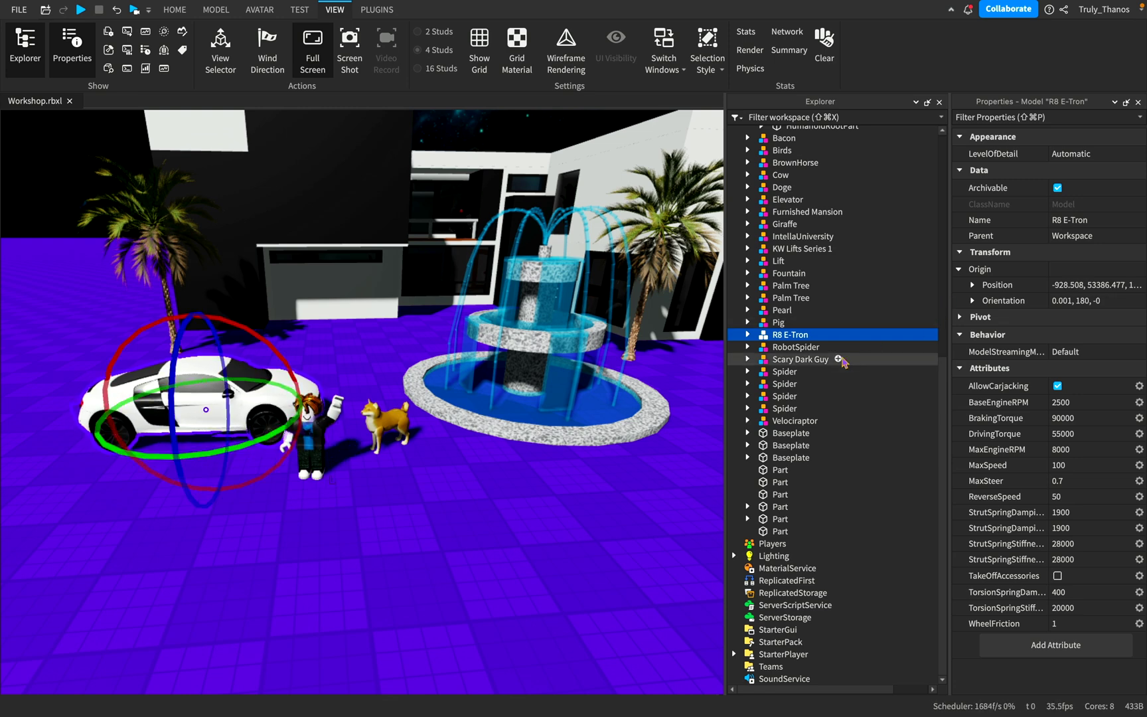
drag(259, 405, 261, 400)
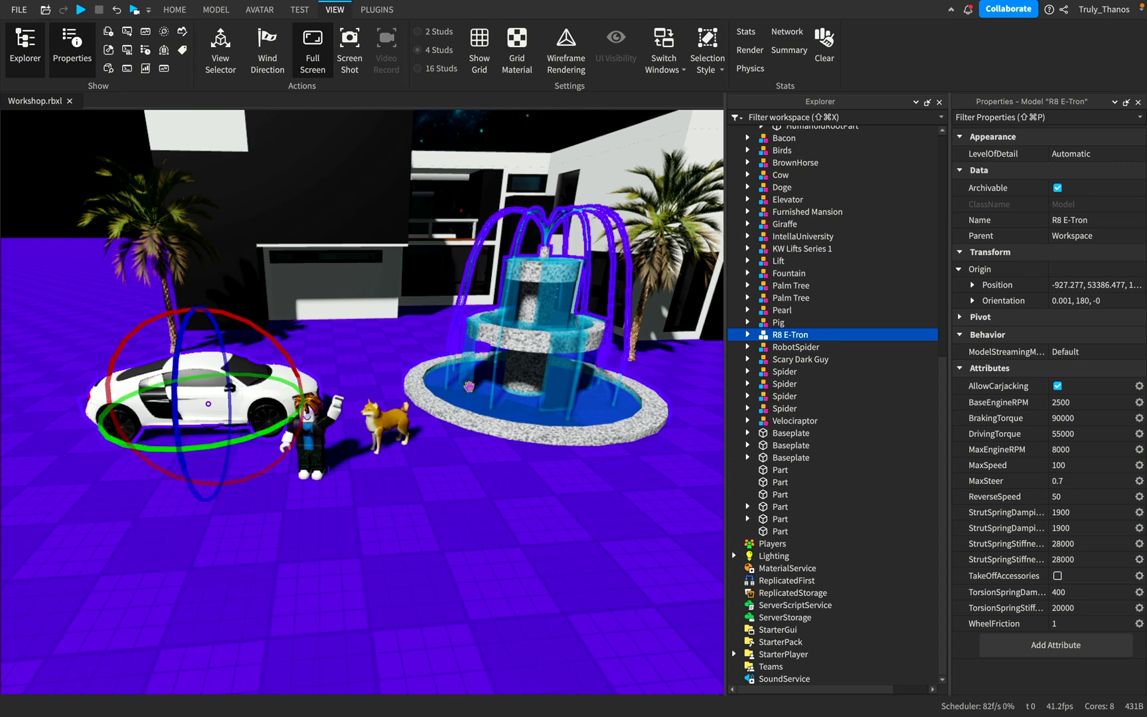
mouse_move(250, 440)
mouse_down()
mouse_move(273, 421)
mouse_move(256, 452)
mouse_move(266, 452)
mouse_up()
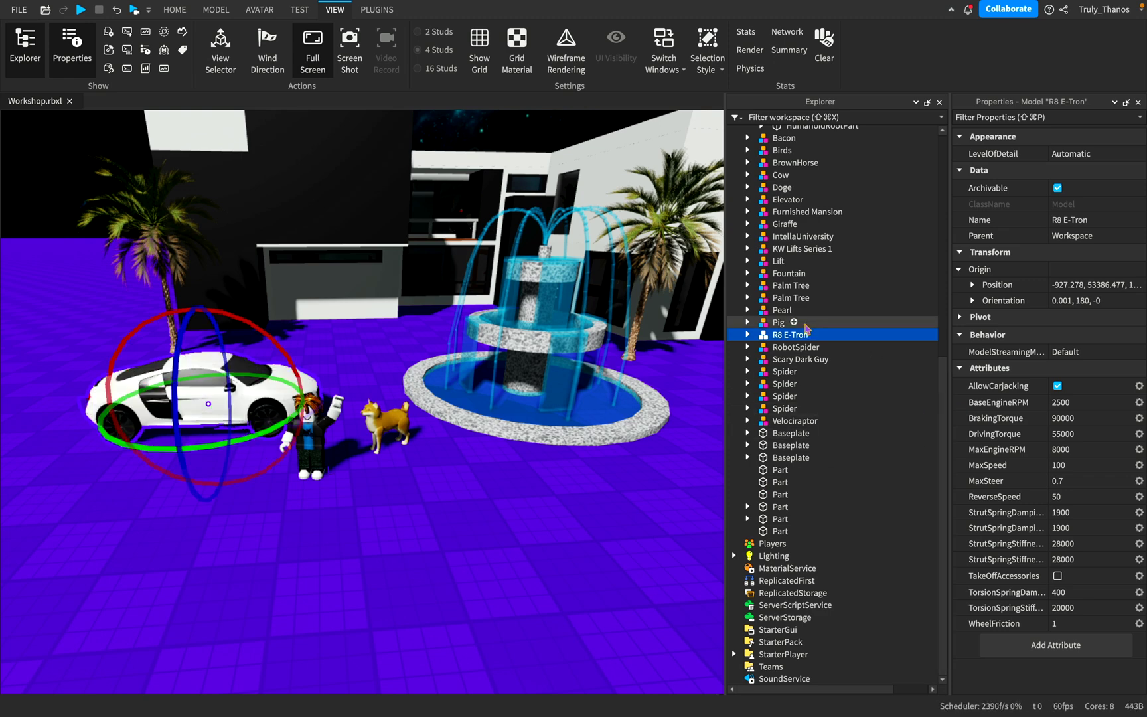
Expand the R8 E-Tron model and collapse all its subfolders, from Animations through Scripts
click(748, 334)
scroll(856, 449, down, 3)
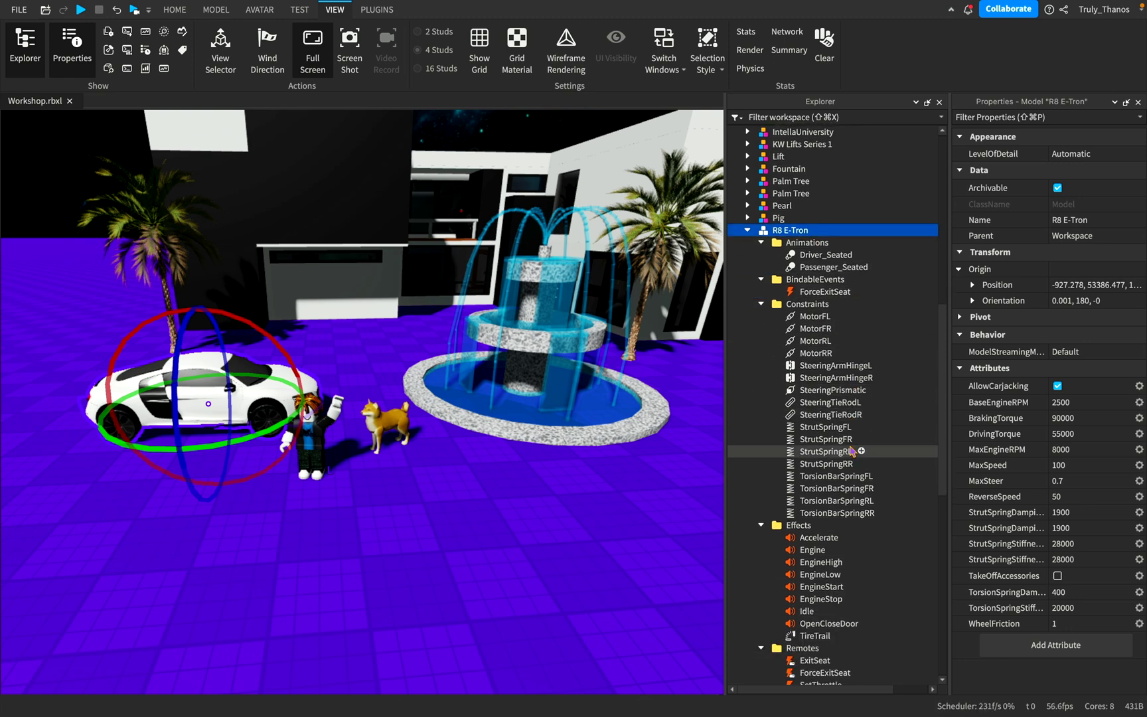
scroll(853, 449, up, 2)
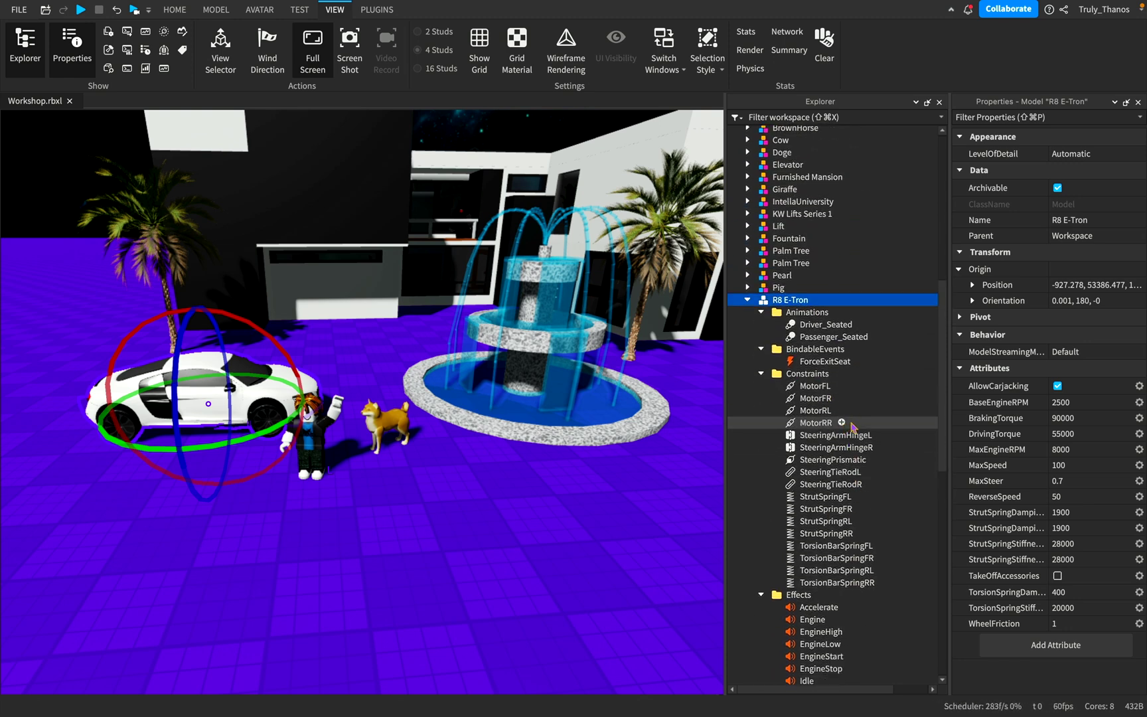
click(762, 312)
click(762, 324)
click(762, 336)
click(762, 350)
click(762, 361)
click(761, 373)
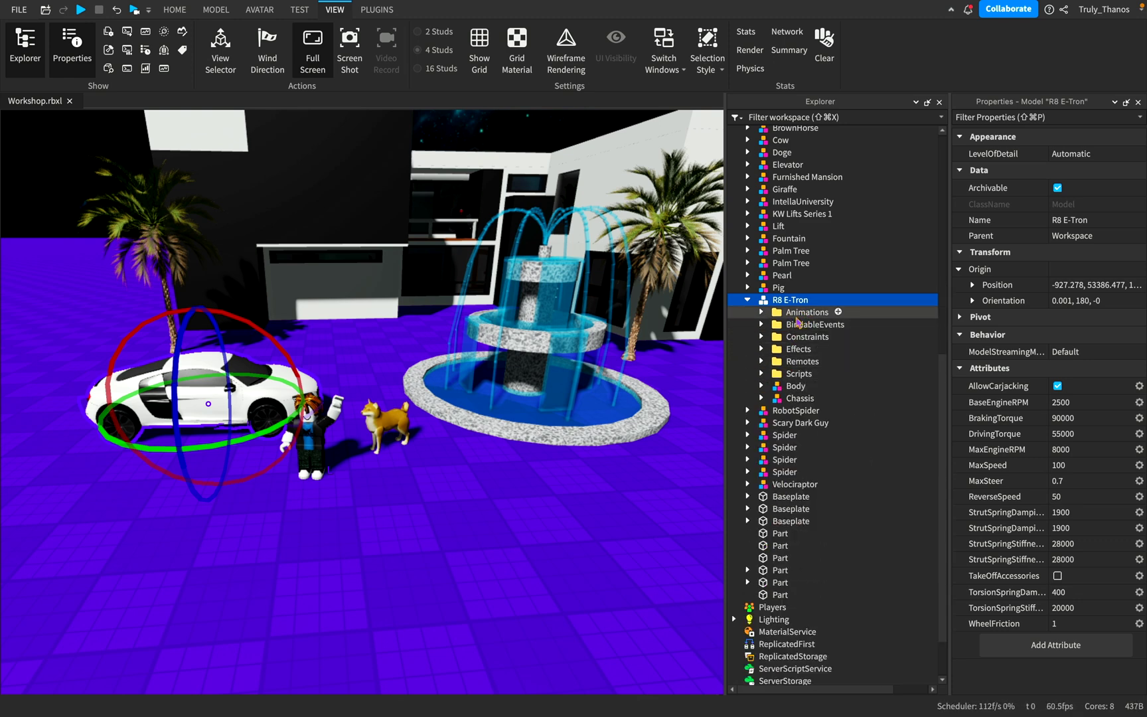
Check the parent of the R8 E-Tron's Animations folder and of its Driver_Seated animation, ending with the R8 E-Tron model selected
click(799, 315)
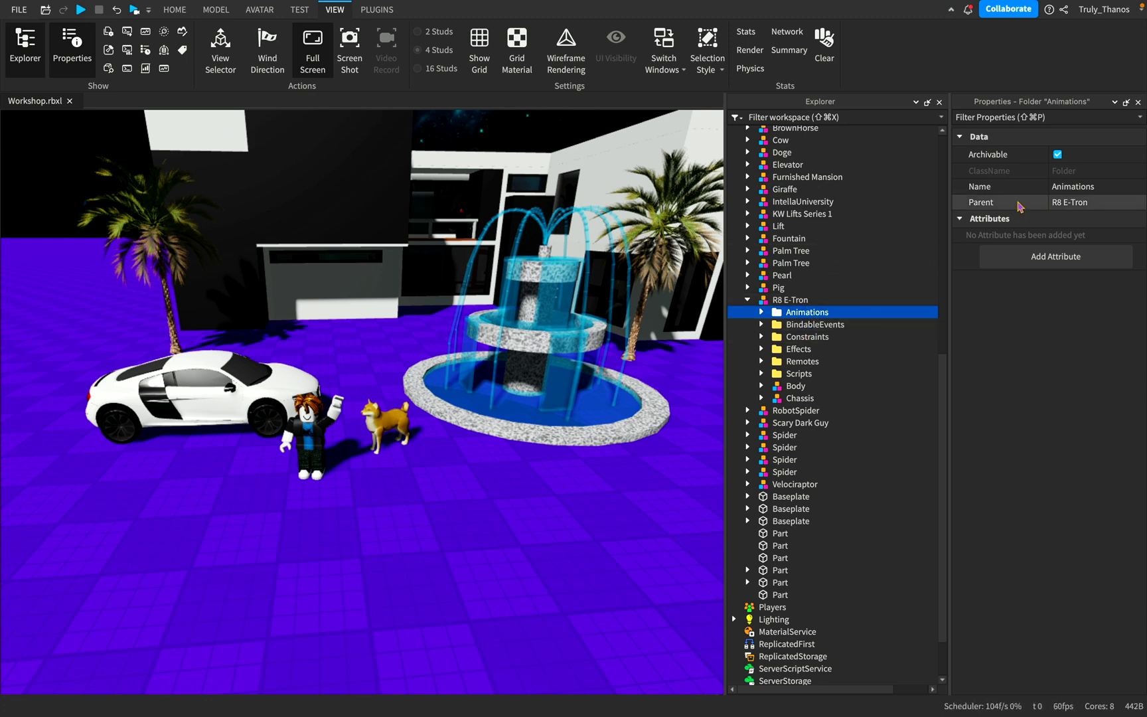
click(810, 313)
click(1074, 207)
click(762, 312)
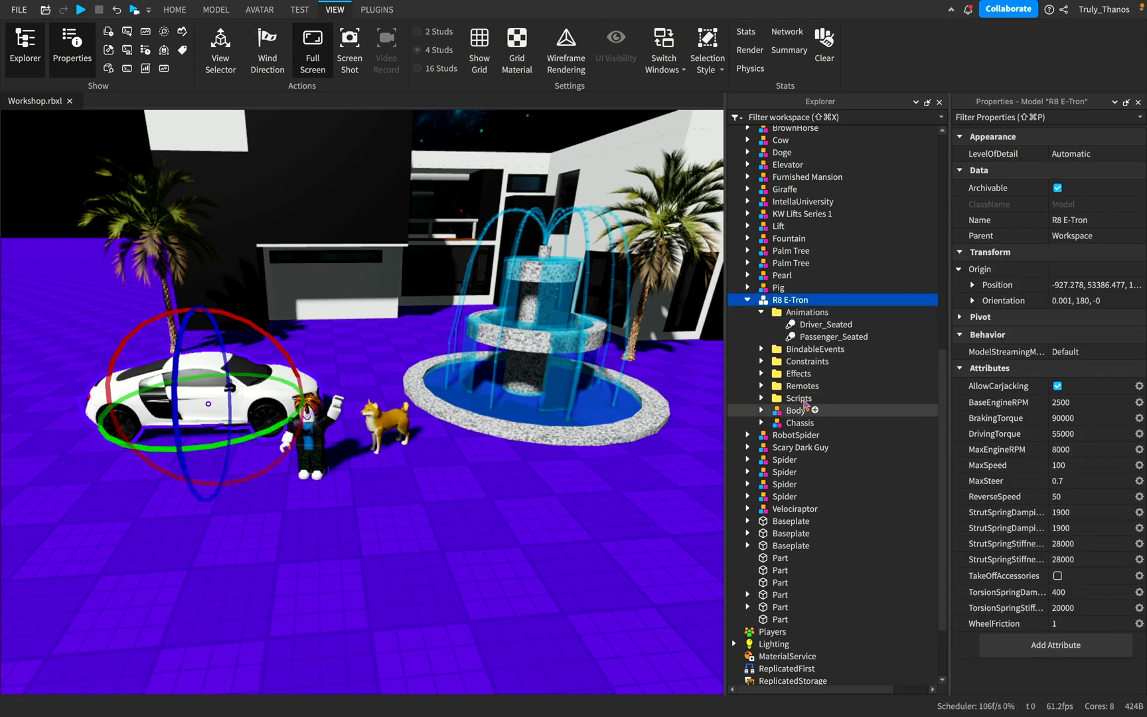
click(823, 324)
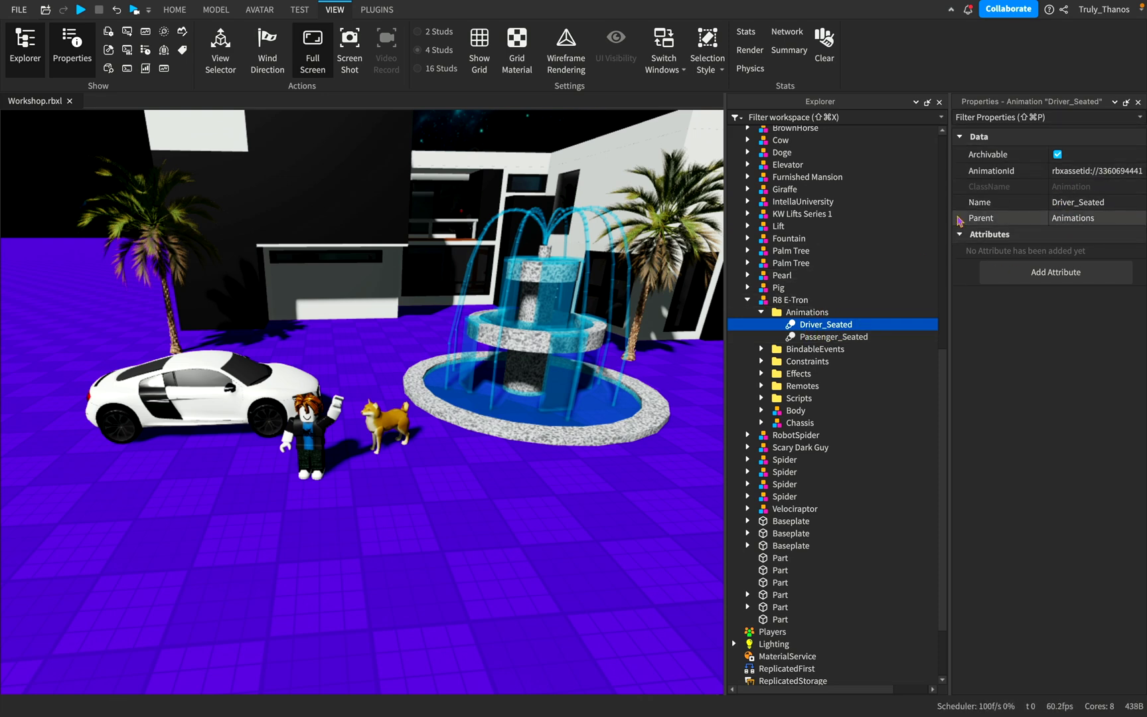
click(787, 312)
click(788, 302)
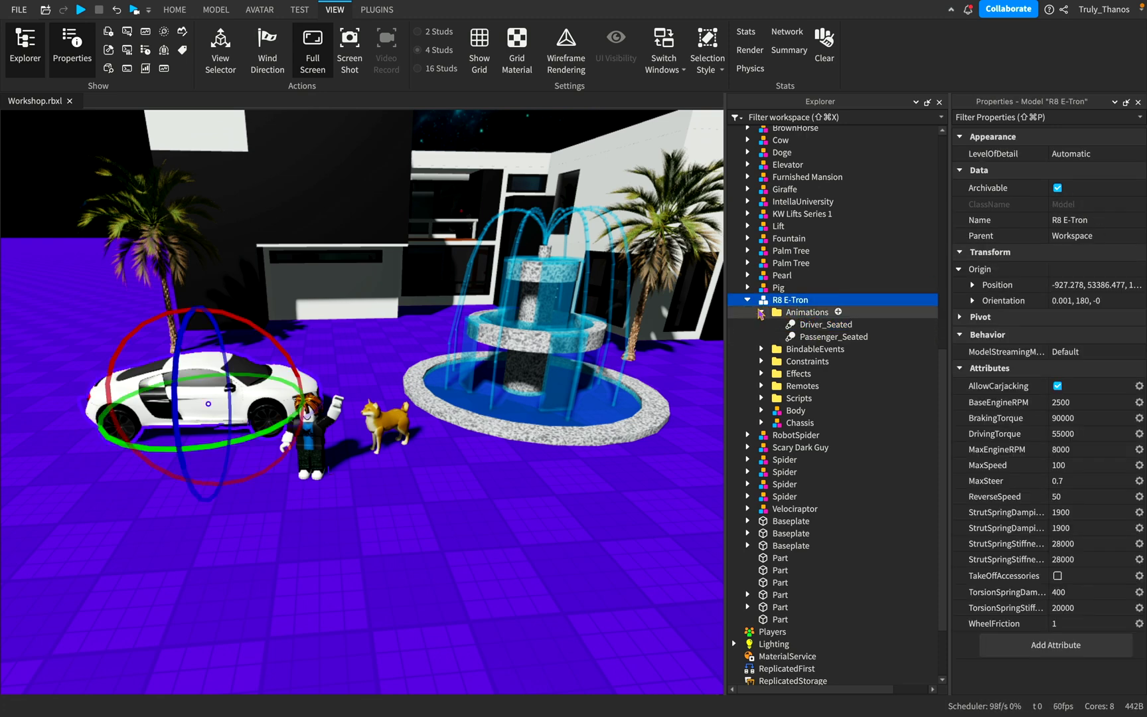
Collapse and reopen the R8 E-Tron, then view the contents of its Animations, BindableEvents, Effects and Constraints folders
click(748, 300)
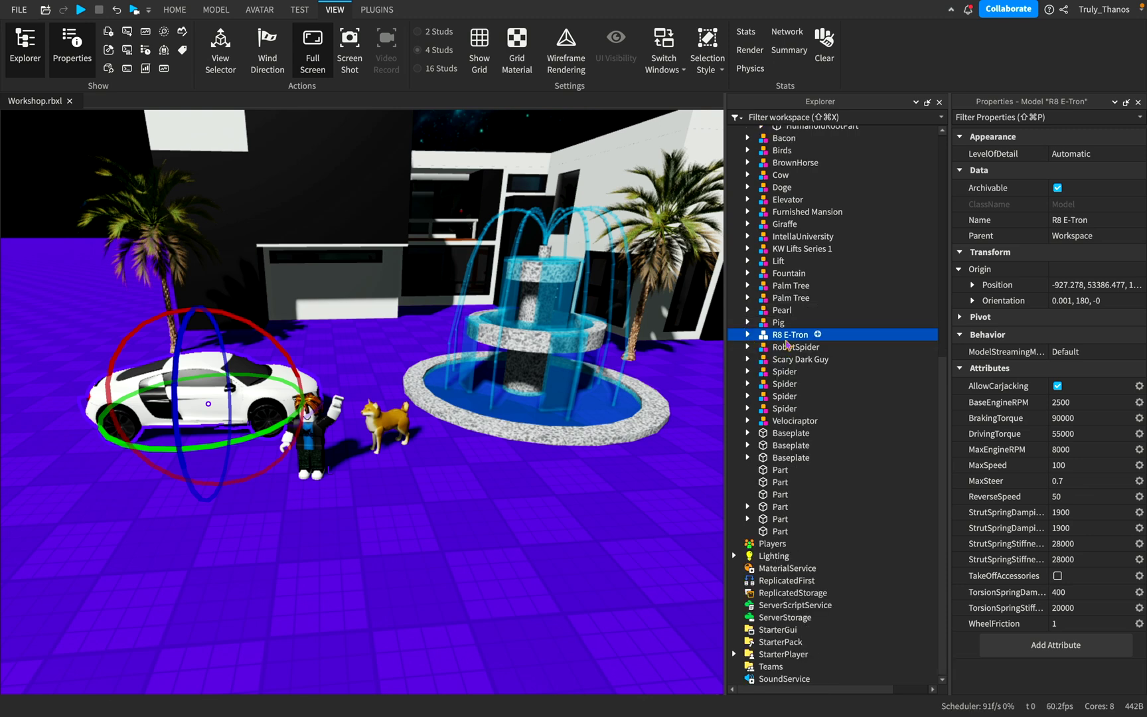
click(747, 335)
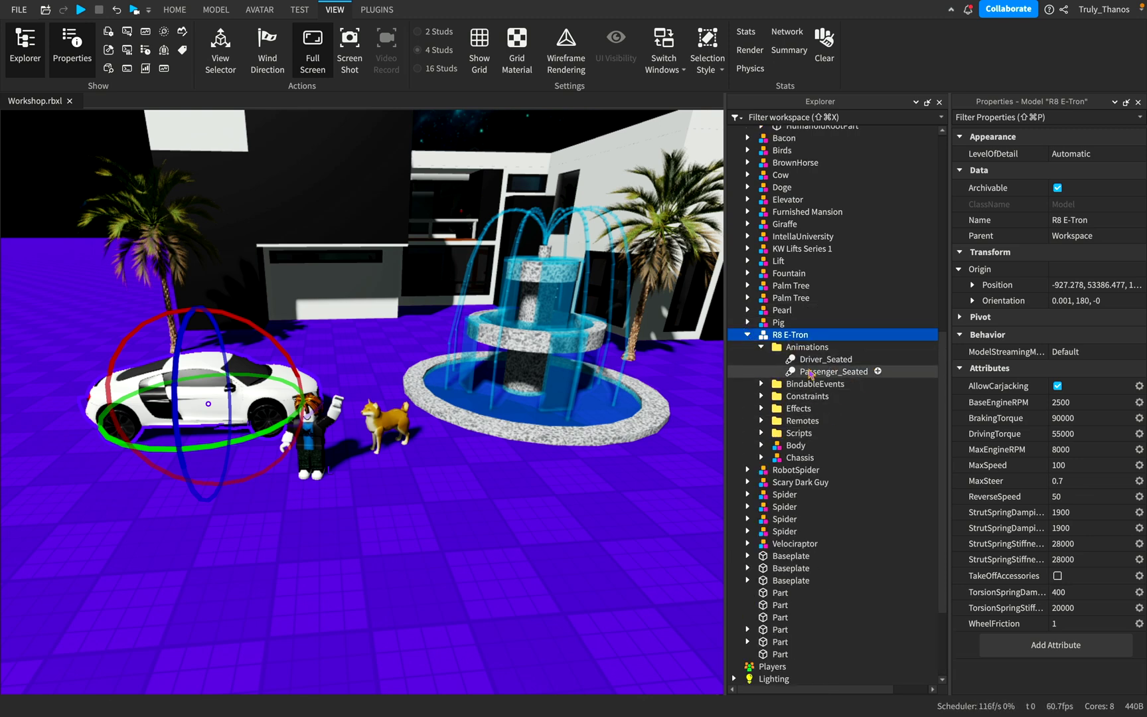
click(762, 346)
click(762, 346)
click(762, 383)
click(762, 421)
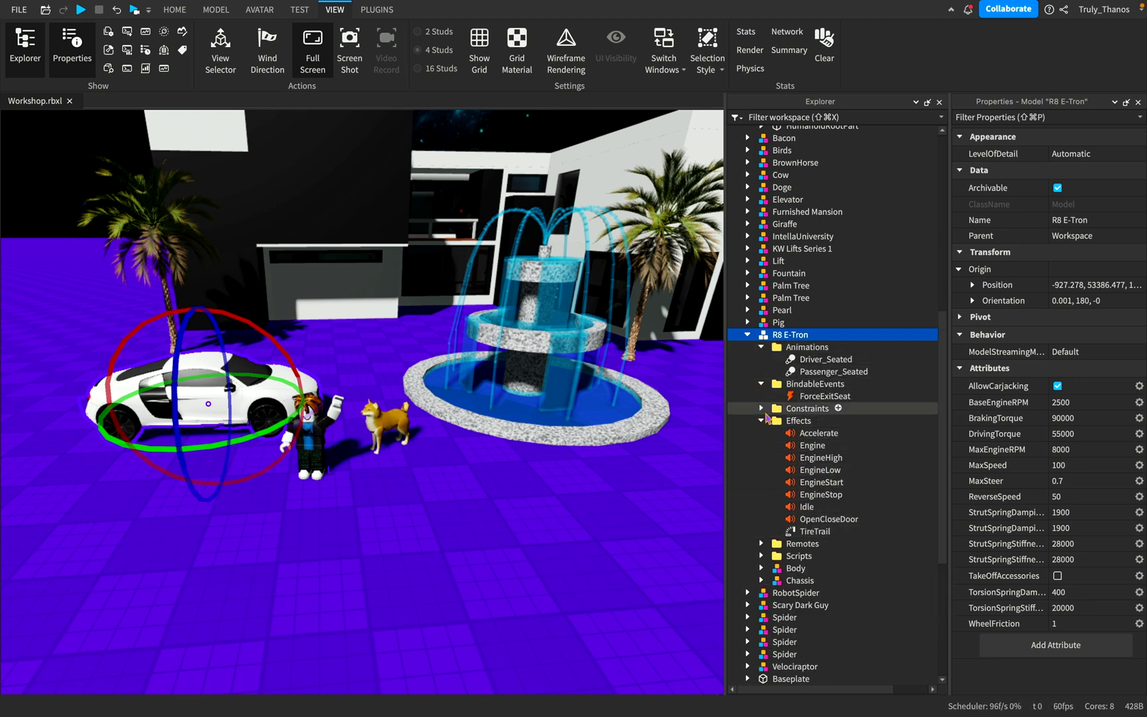
click(761, 408)
click(762, 408)
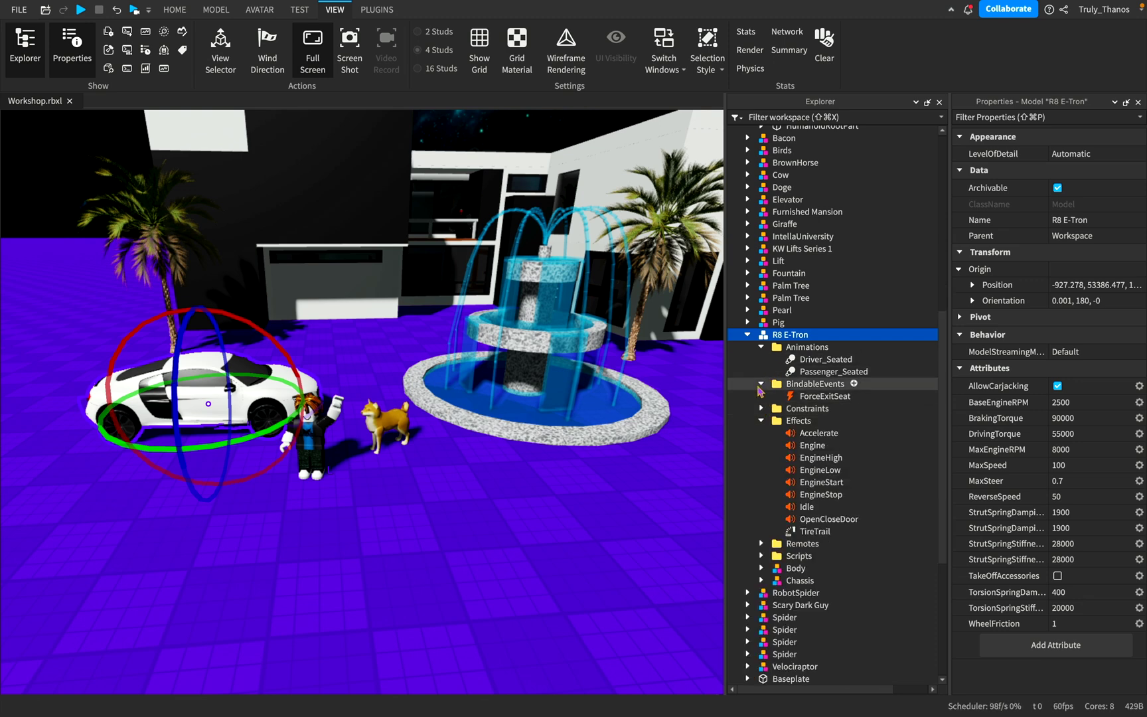
Collapse the R8 E-Tron's subfolders and the model itself, then briefly expand the Pig model to view its contents
click(762, 383)
click(762, 347)
click(762, 384)
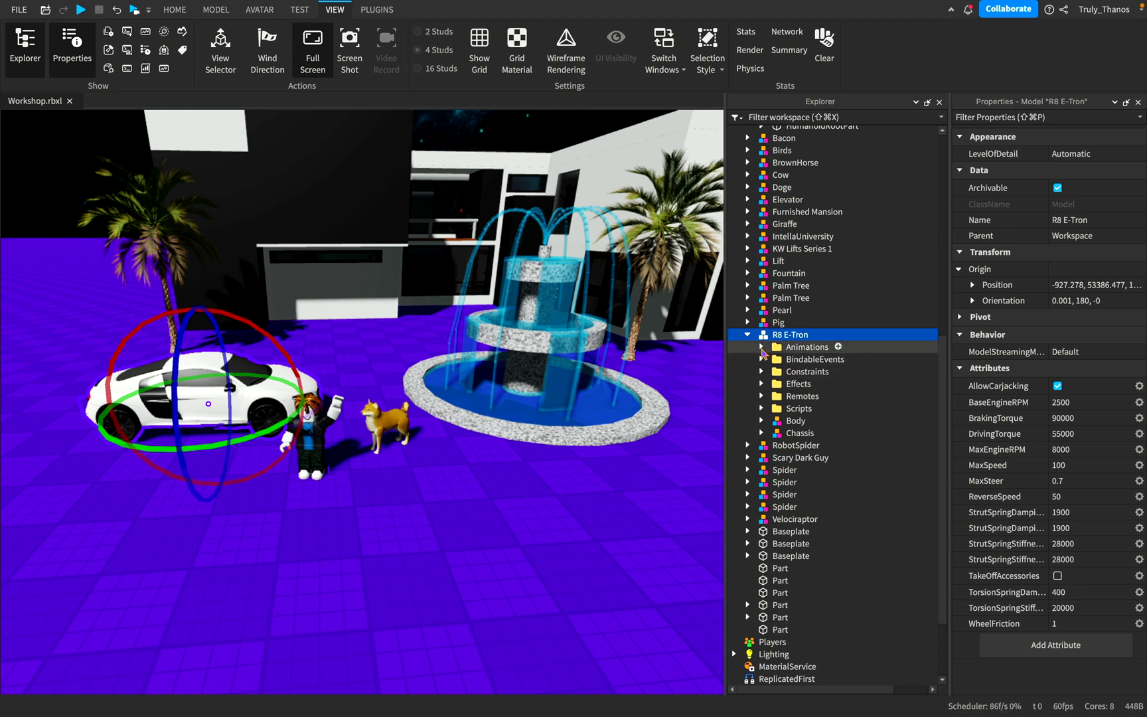
click(748, 334)
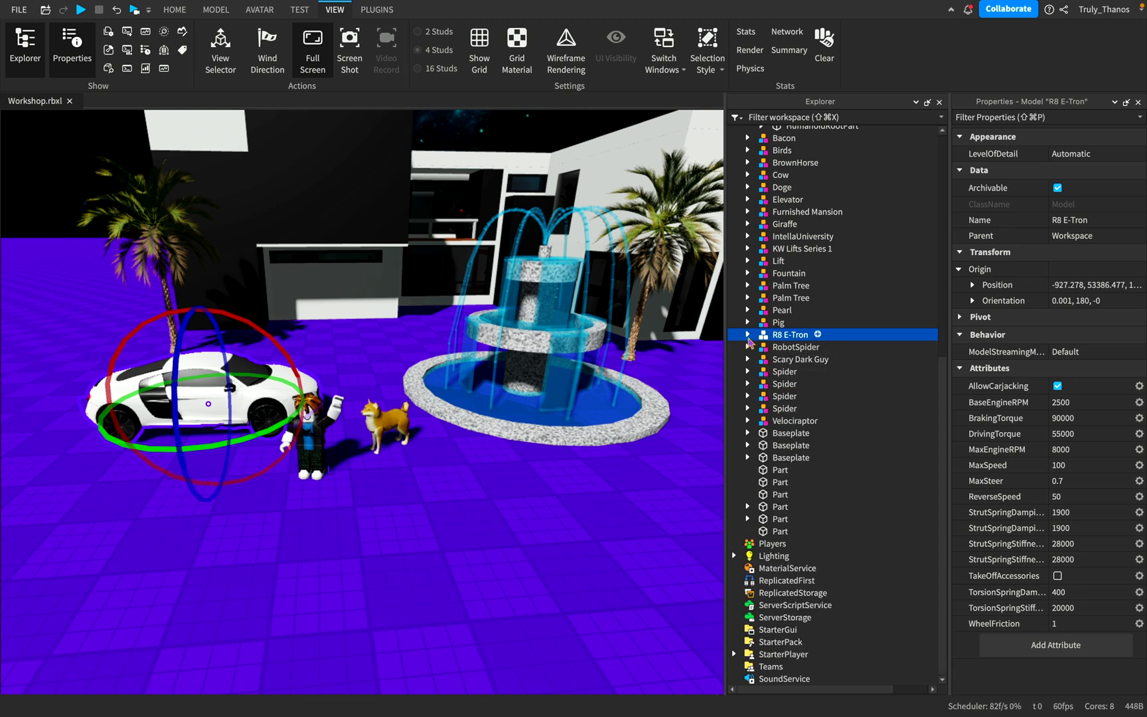
click(749, 323)
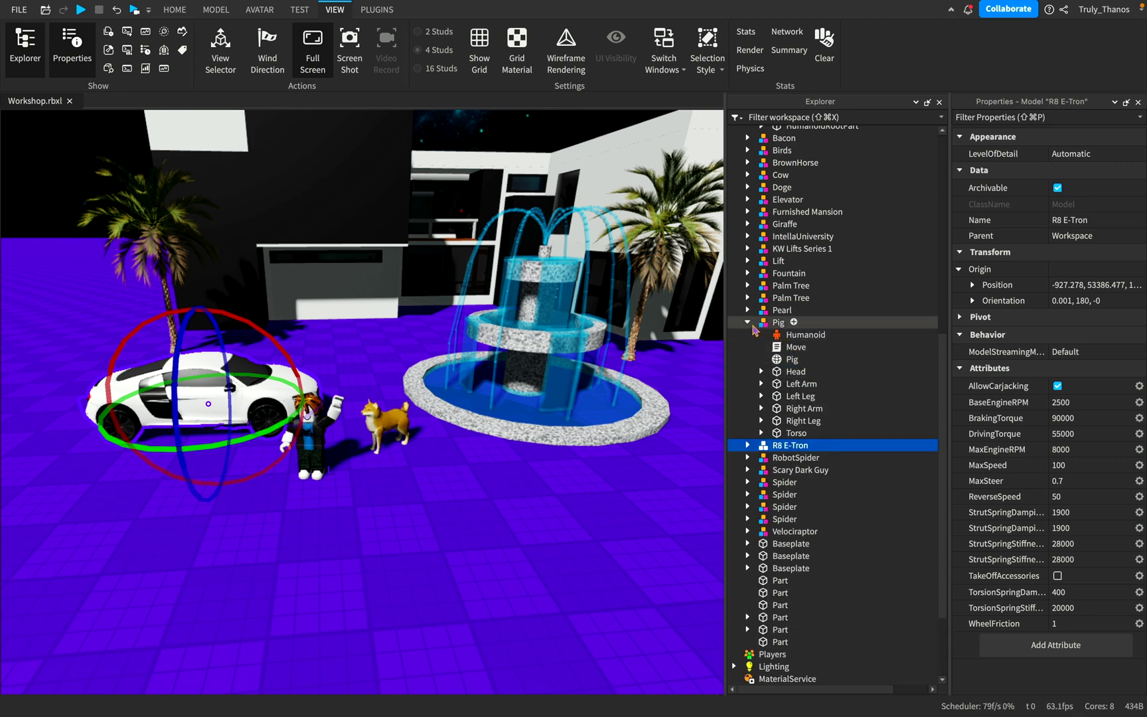
click(748, 322)
Select the Furnished Mansion behind the fountain and expand it in the Explorer to view its child models
click(463, 269)
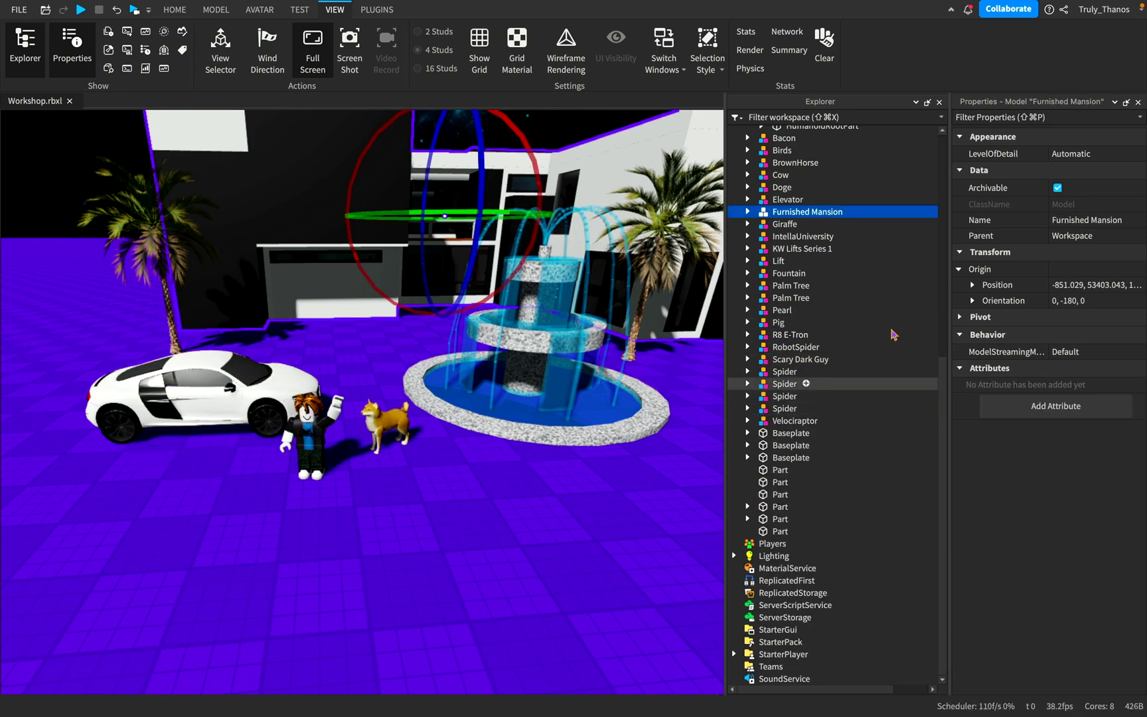
scroll(868, 304, up, 2)
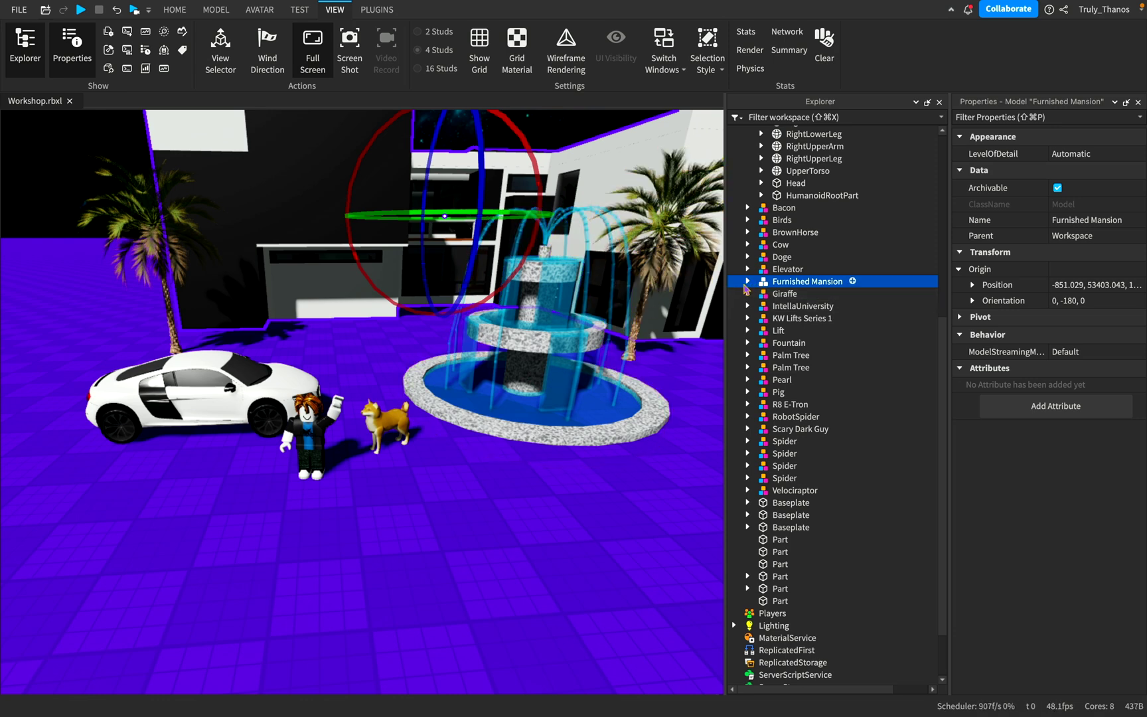
click(748, 281)
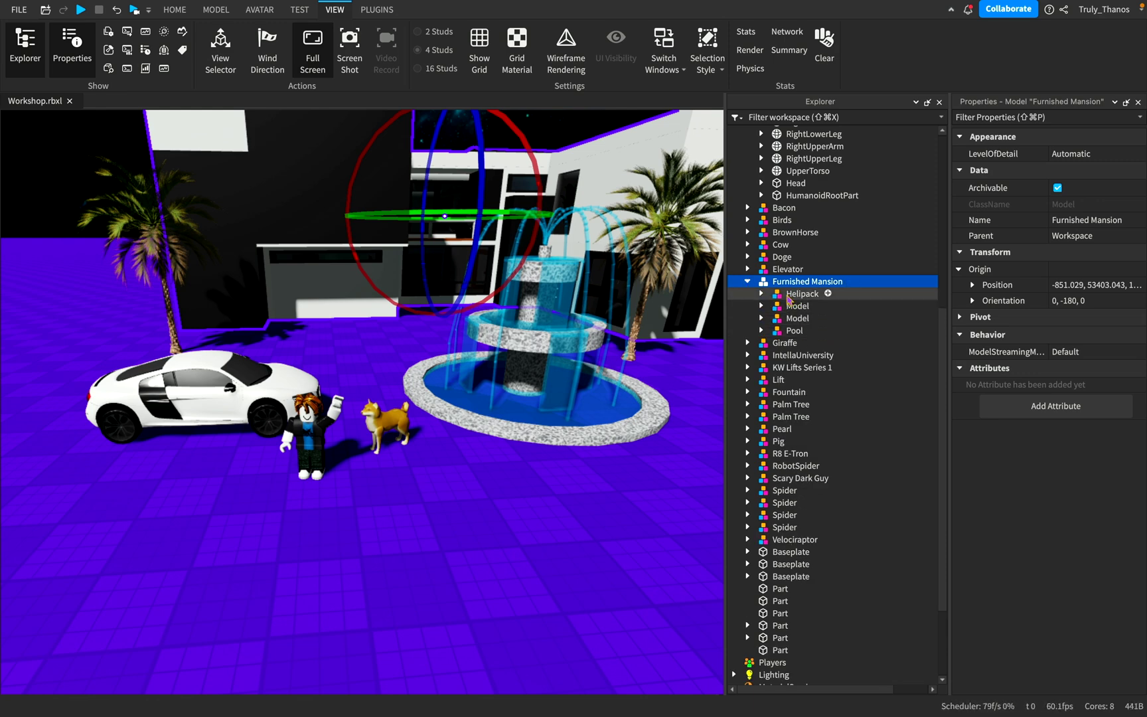
click(799, 293)
click(803, 283)
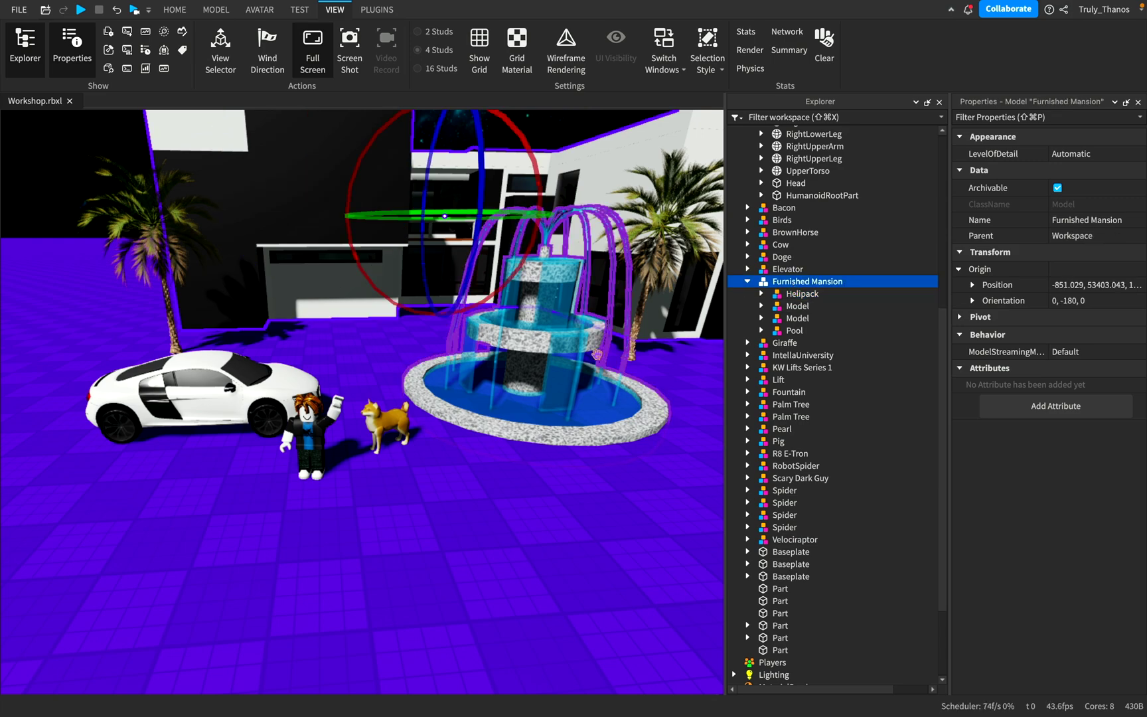
key(f)
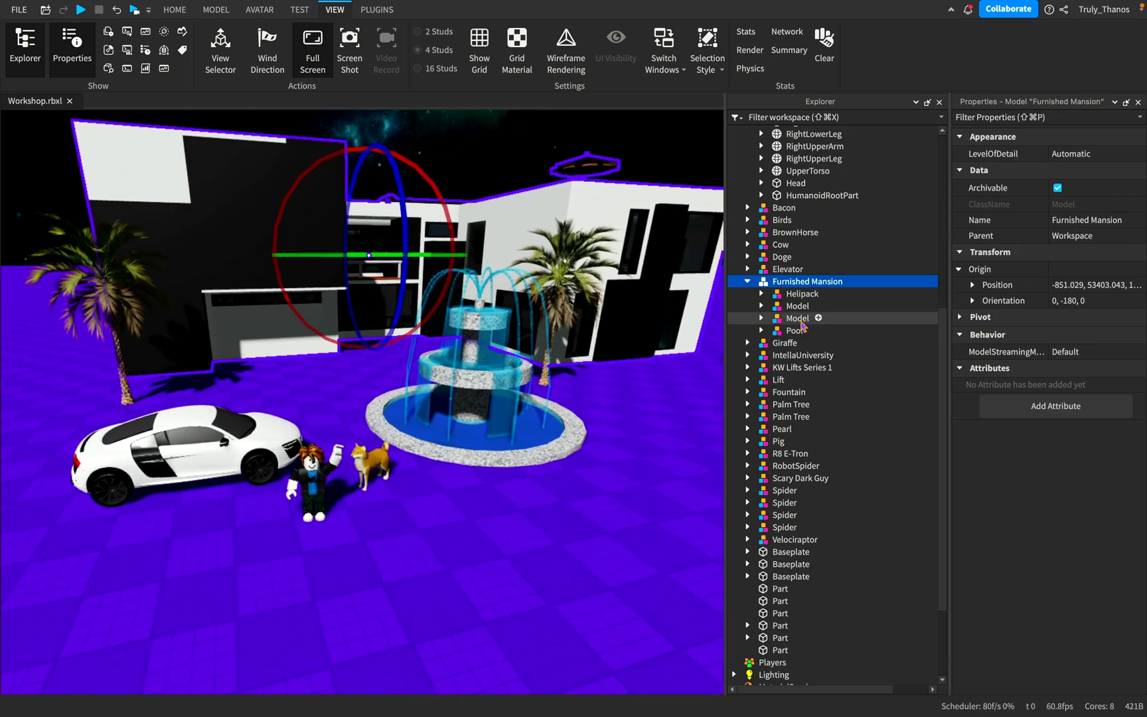
Select the mansion's Helipack and both Model children together, then reselect the whole Furnished Mansion
click(800, 320)
click(799, 307)
click(795, 298)
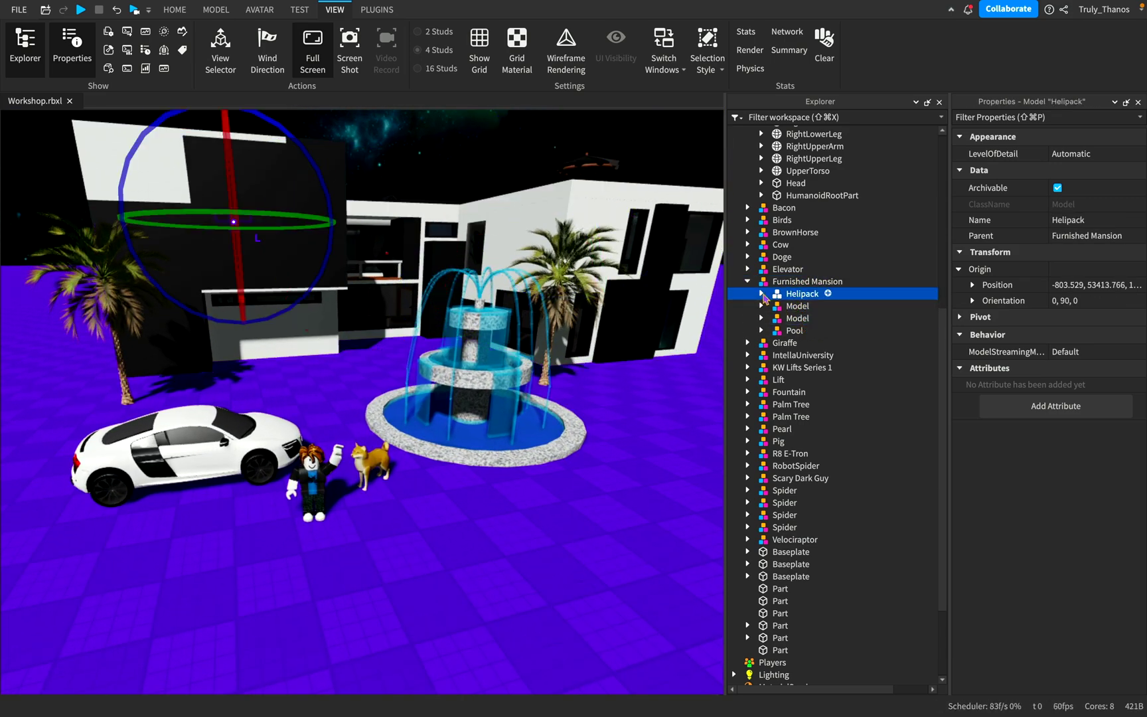
shift+click(859, 318)
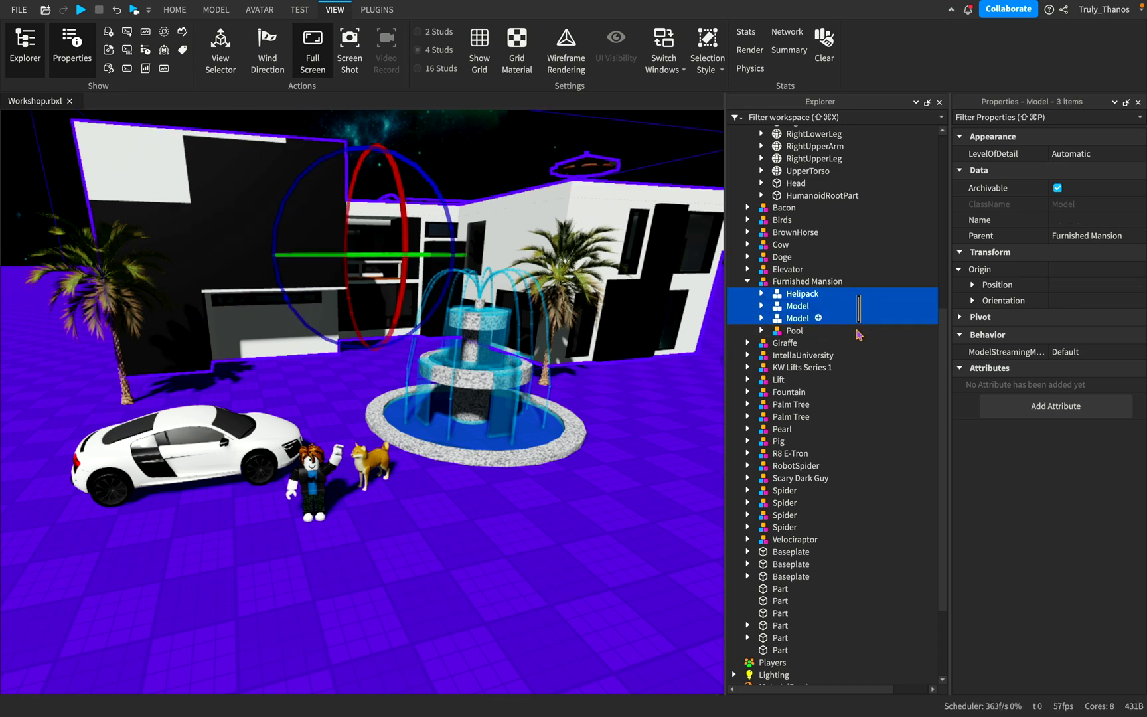
click(784, 282)
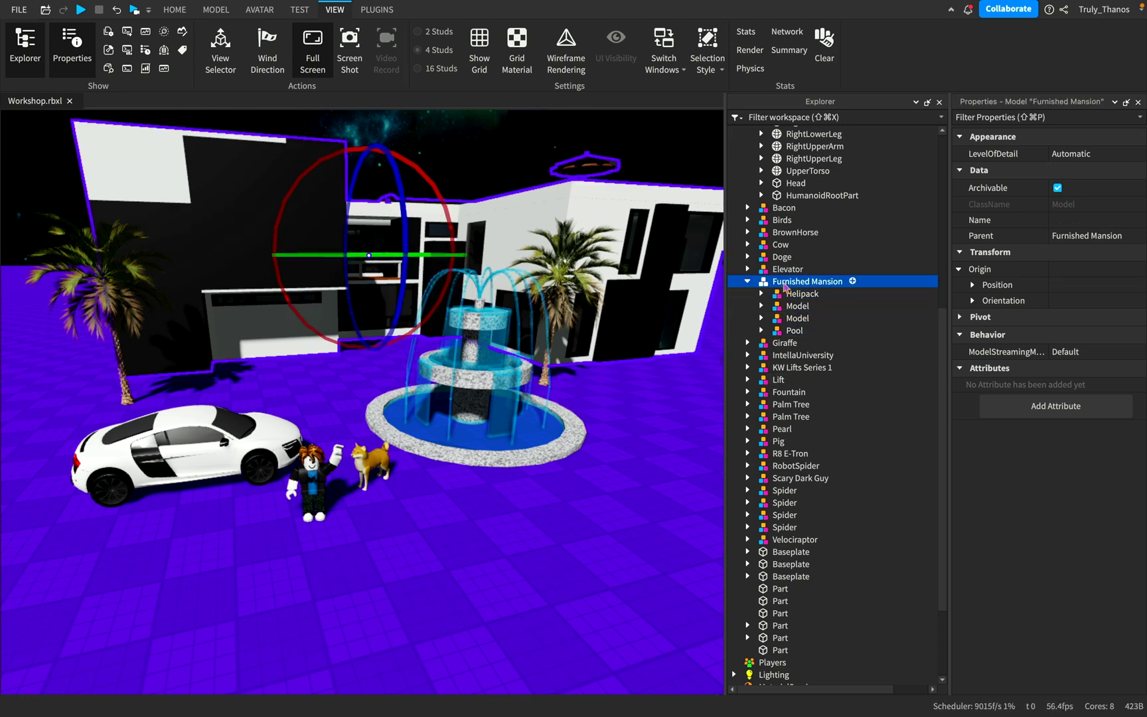
Look through the contents of the mansion's Helipack, then expand its first Model child and the Dresser inside it
click(761, 294)
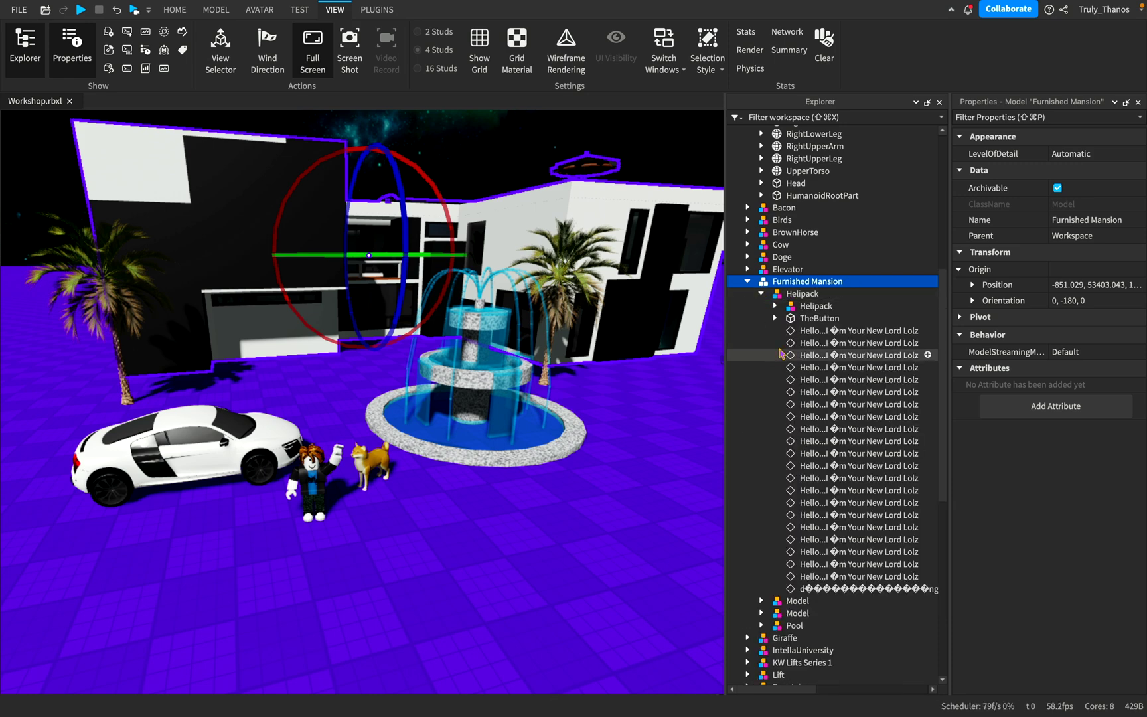
click(773, 306)
click(773, 305)
click(762, 293)
click(761, 306)
click(775, 330)
click(775, 330)
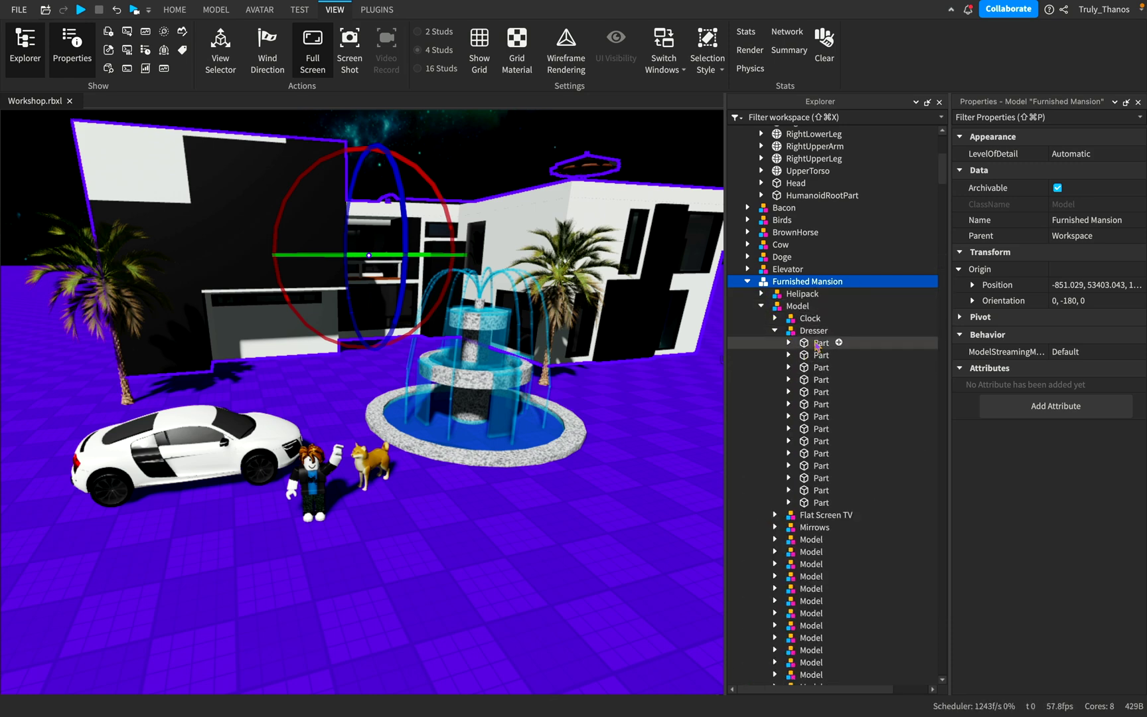
Select the Dresser model and focus the camera on it inside the mansion
click(767, 330)
key(f)
scroll(589, 444, up, 3)
right_drag(589, 444, 586, 448)
scroll(586, 445, down, 3)
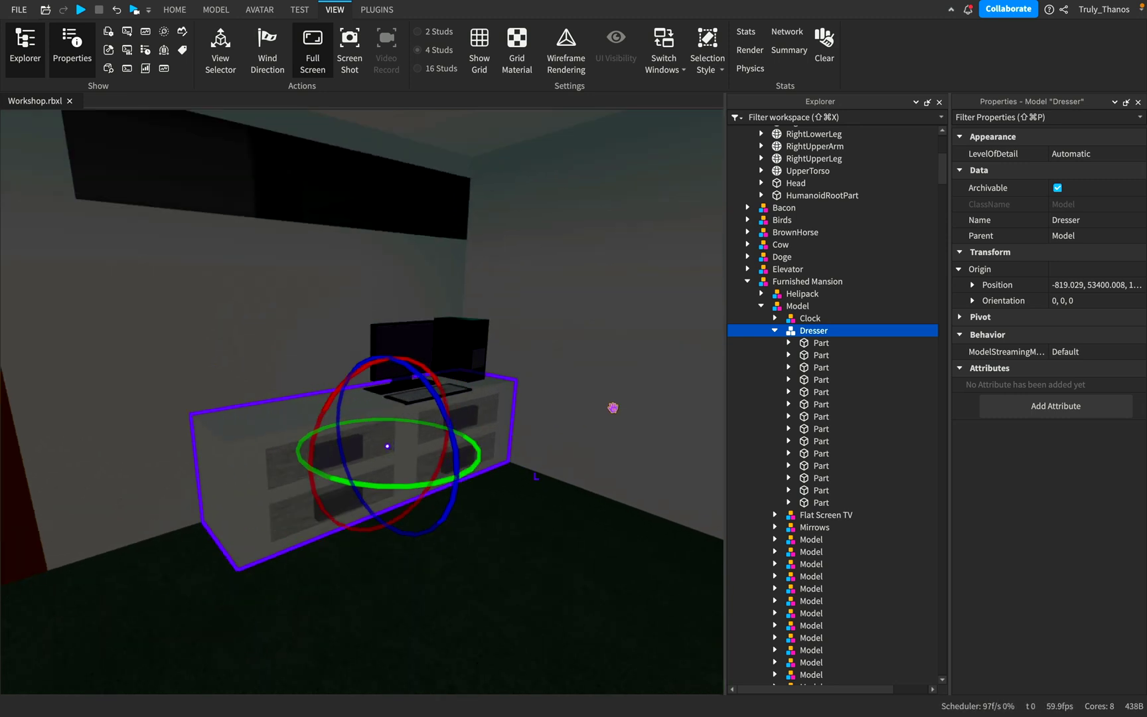
scroll(595, 436, down, 2)
scroll(592, 438, up, 1)
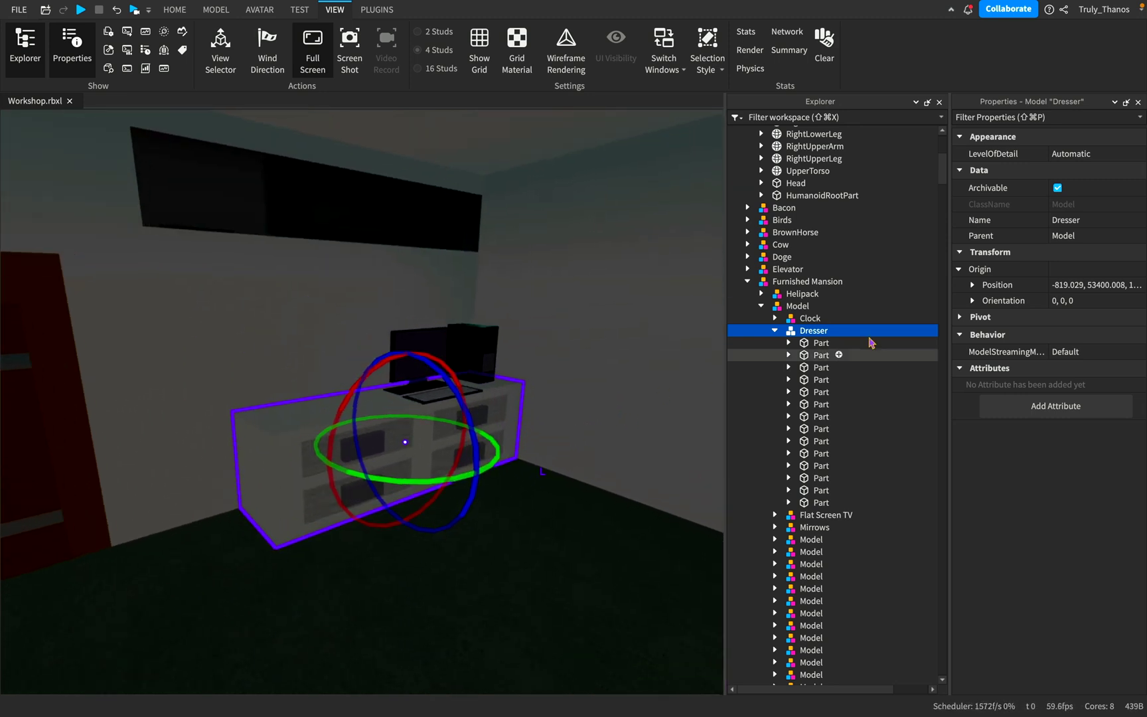
Select all the Dresser's Parts, then inspect the second Part and its Mesh, ending with the Dresser selected
drag(869, 348, 869, 508)
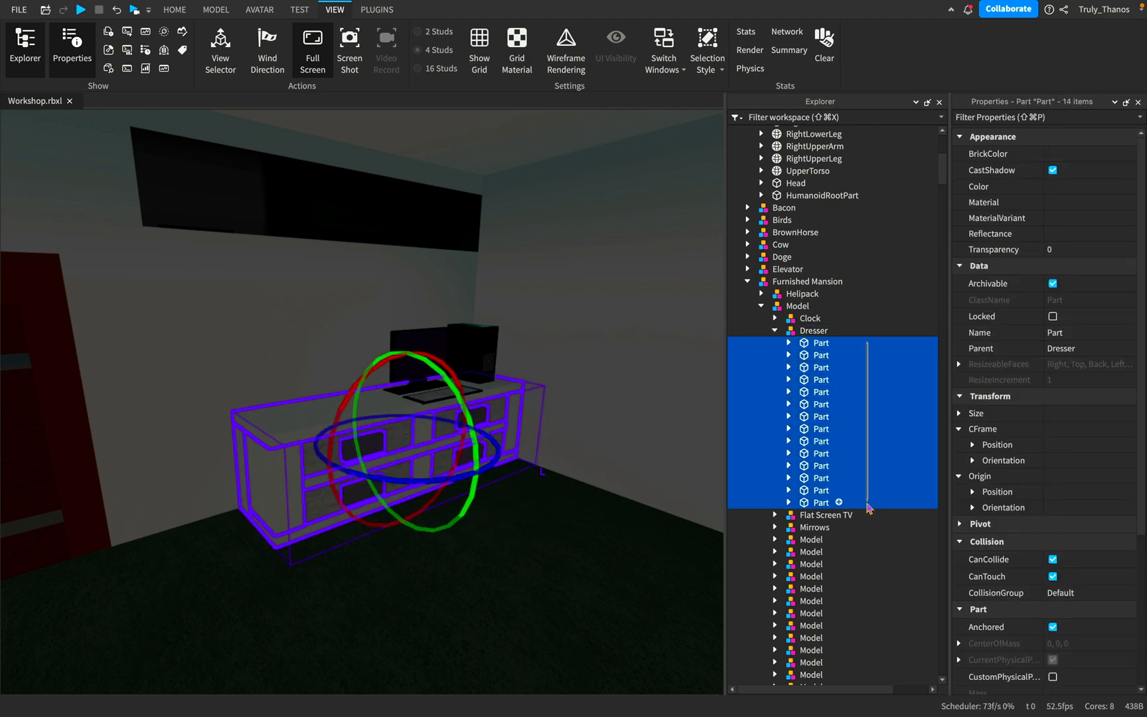
click(788, 344)
click(789, 344)
click(789, 356)
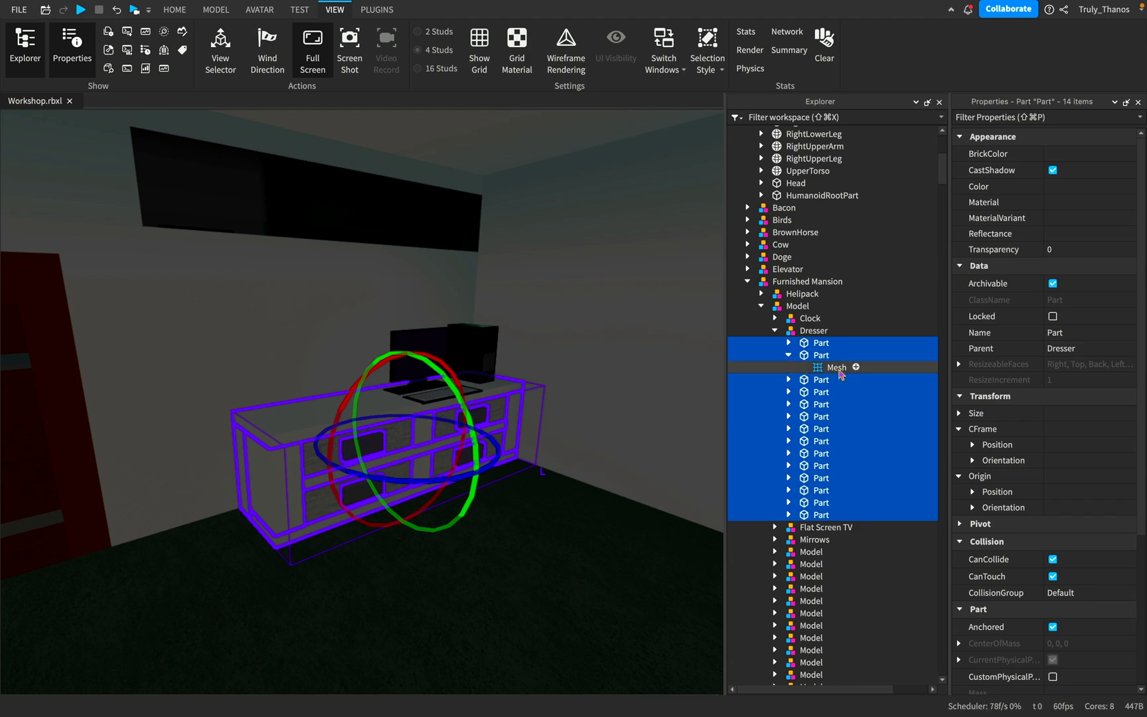
click(838, 369)
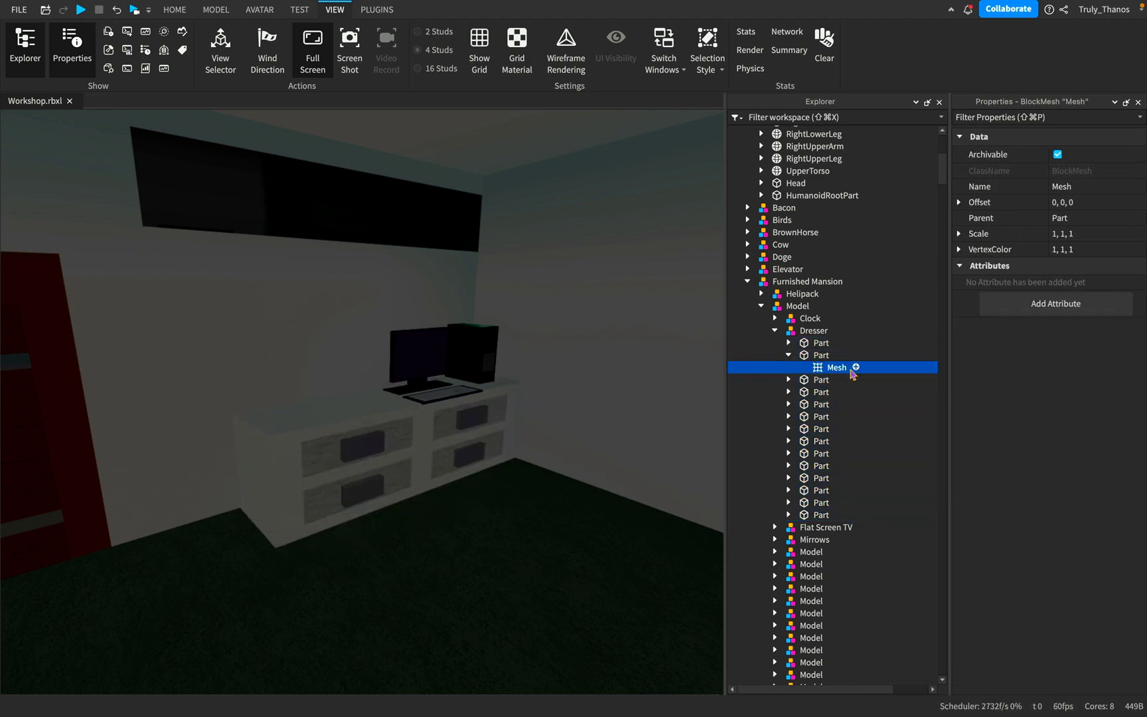
click(822, 356)
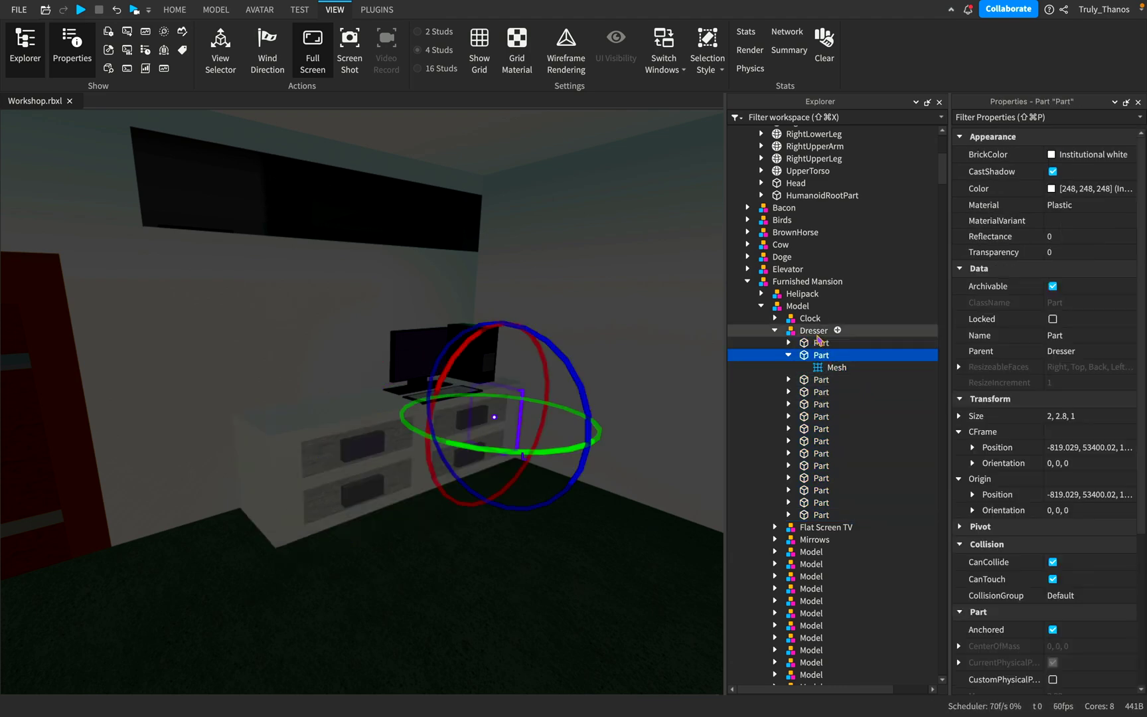
click(816, 332)
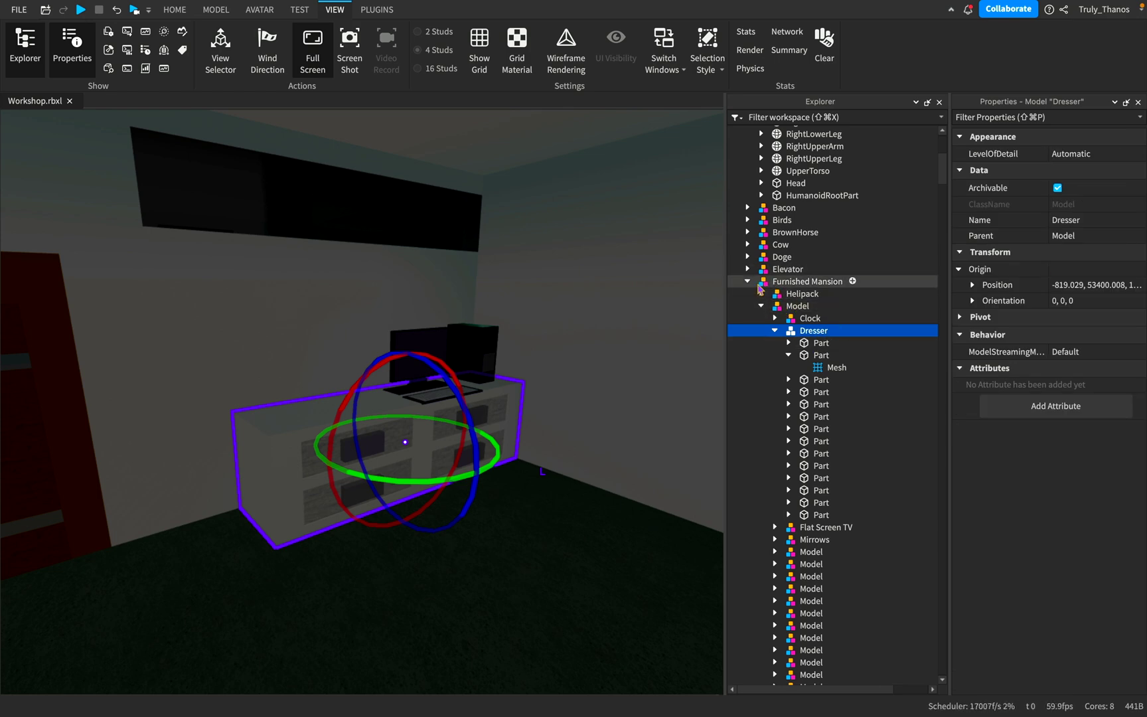
Collapse and select the Furnished Mansion, then bring the whole house, fountain and car back into view from the front
click(748, 282)
click(786, 284)
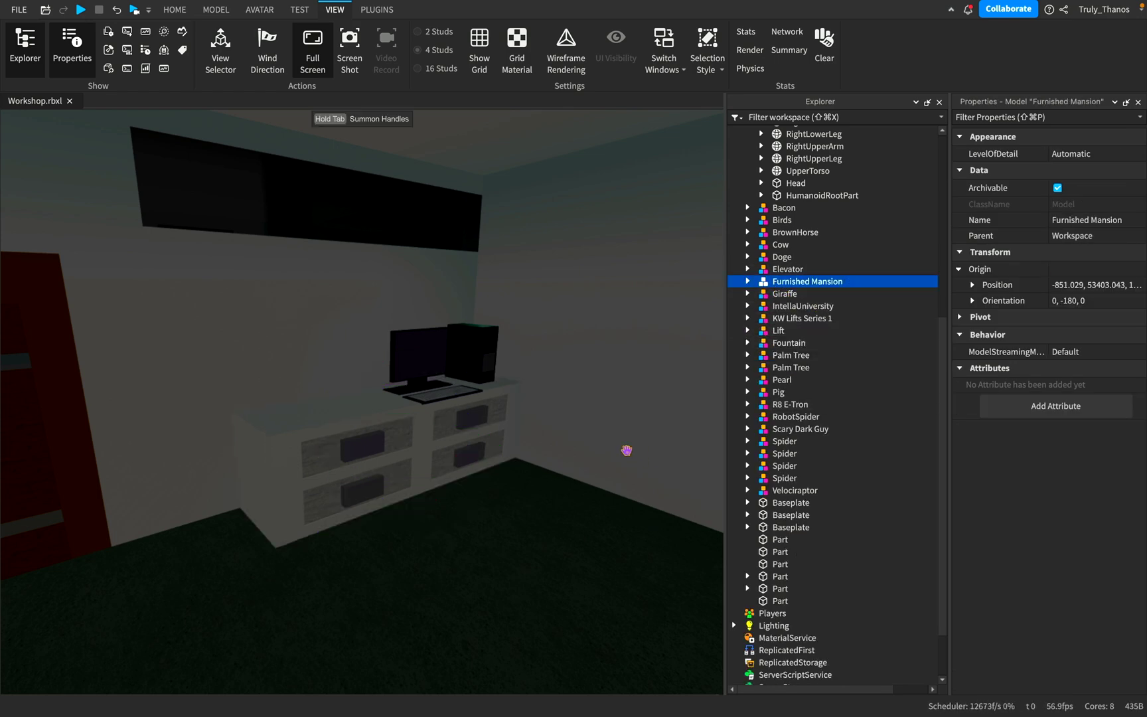
key(f)
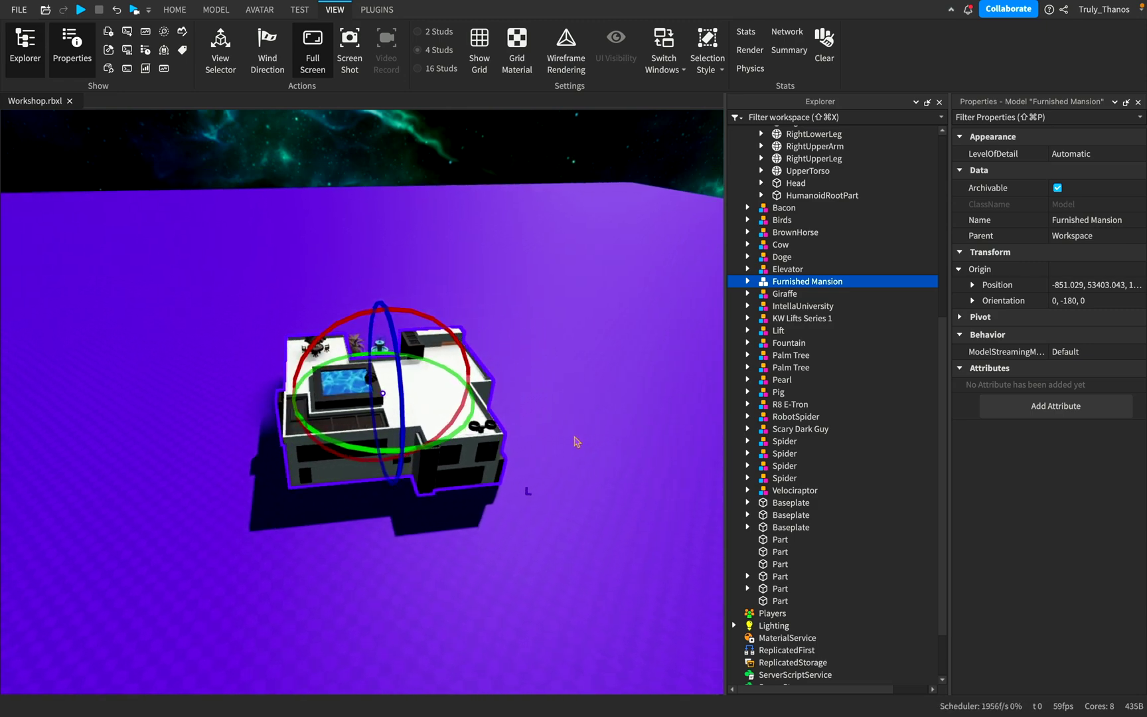
scroll(575, 441, up, 10)
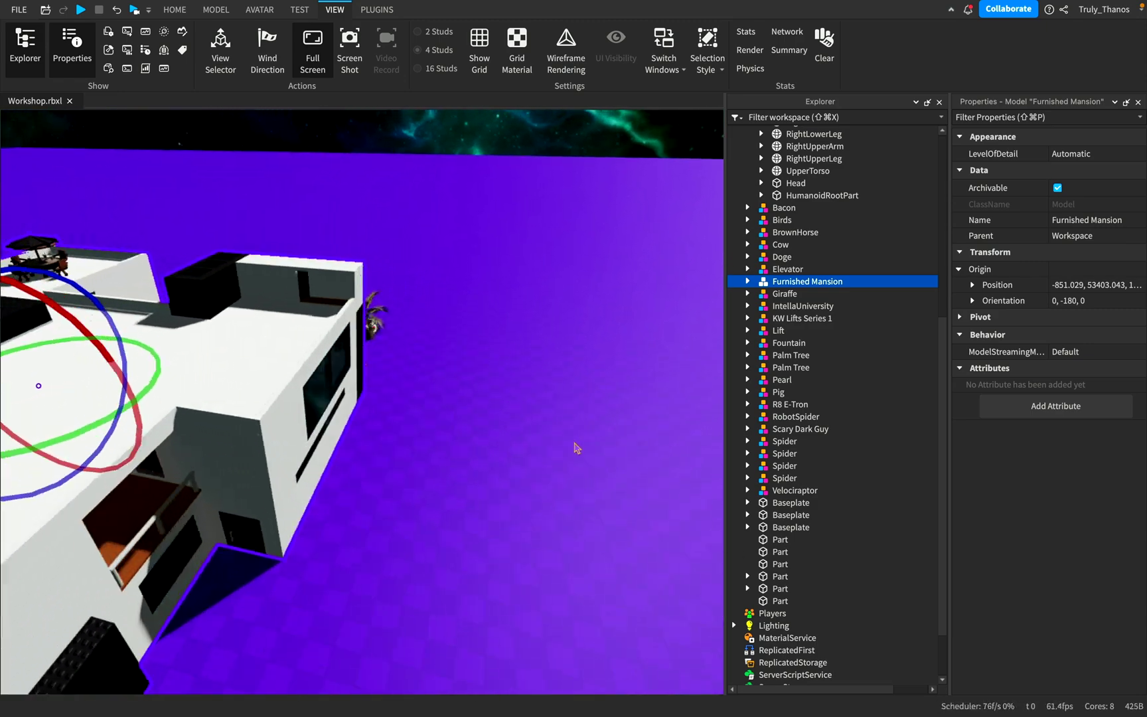
scroll(489, 461, down, 5)
right_drag(489, 461, 468, 457)
scroll(467, 457, down, 4)
scroll(430, 516, up, 4)
right_drag(430, 516, 419, 531)
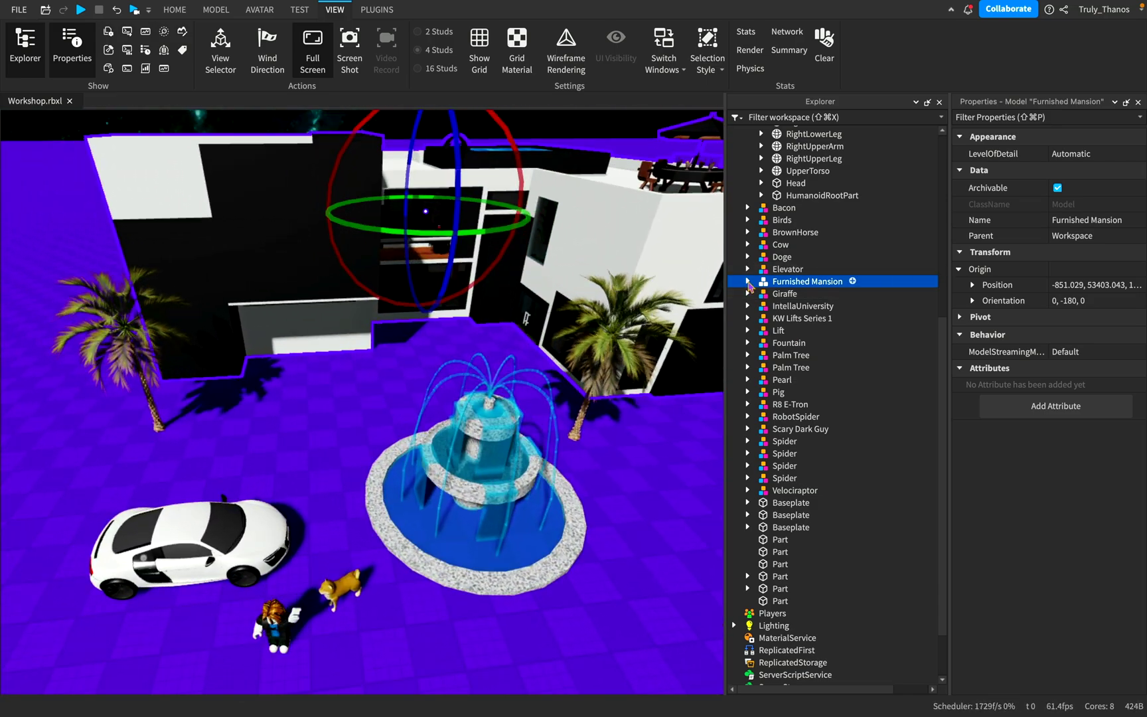
Reopen the Furnished Mansion's hierarchy, collapse the Dresser's second Part and select the Dresser model
click(747, 282)
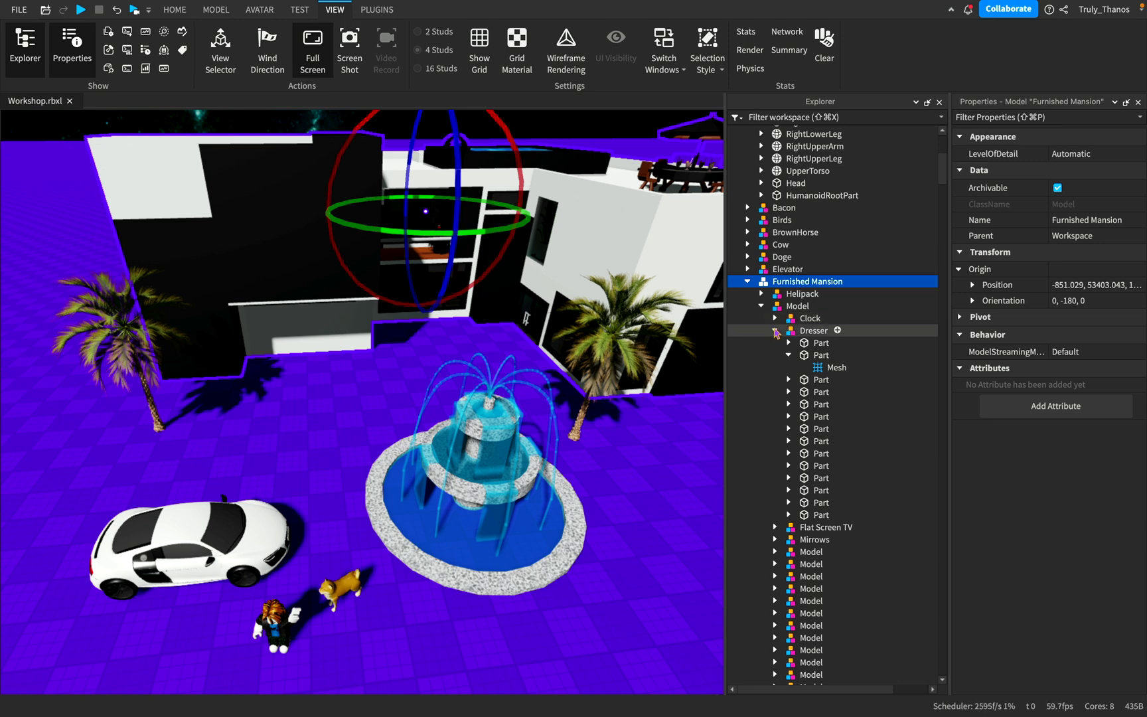
click(775, 331)
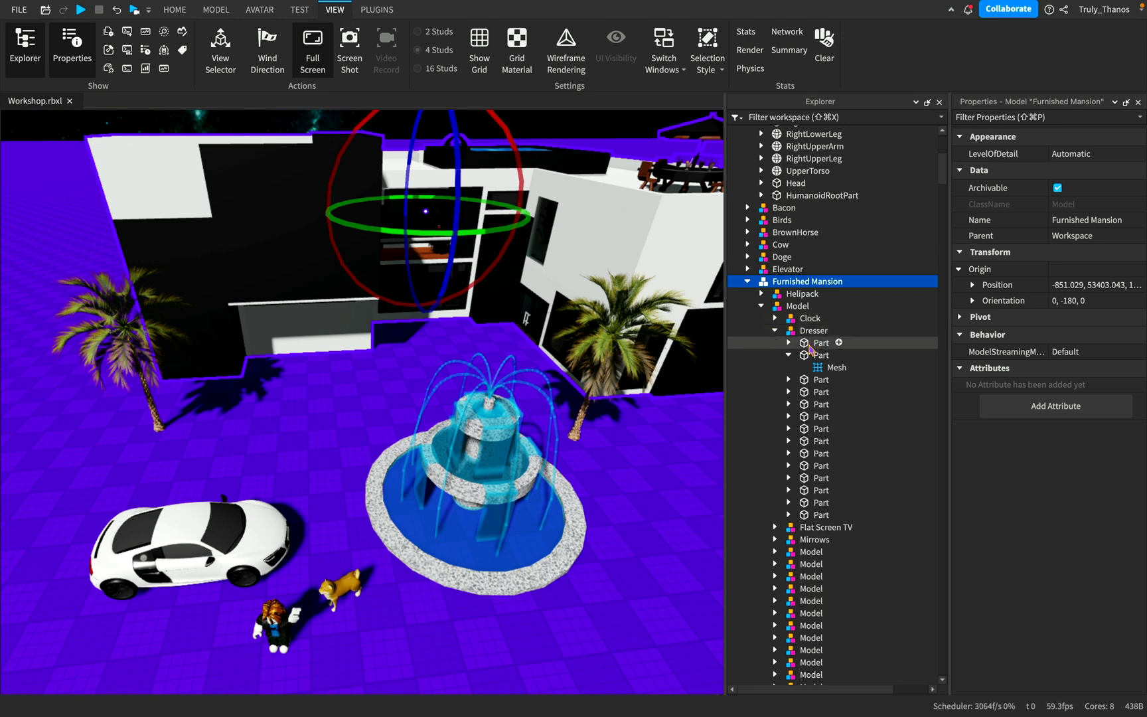
click(789, 355)
click(815, 331)
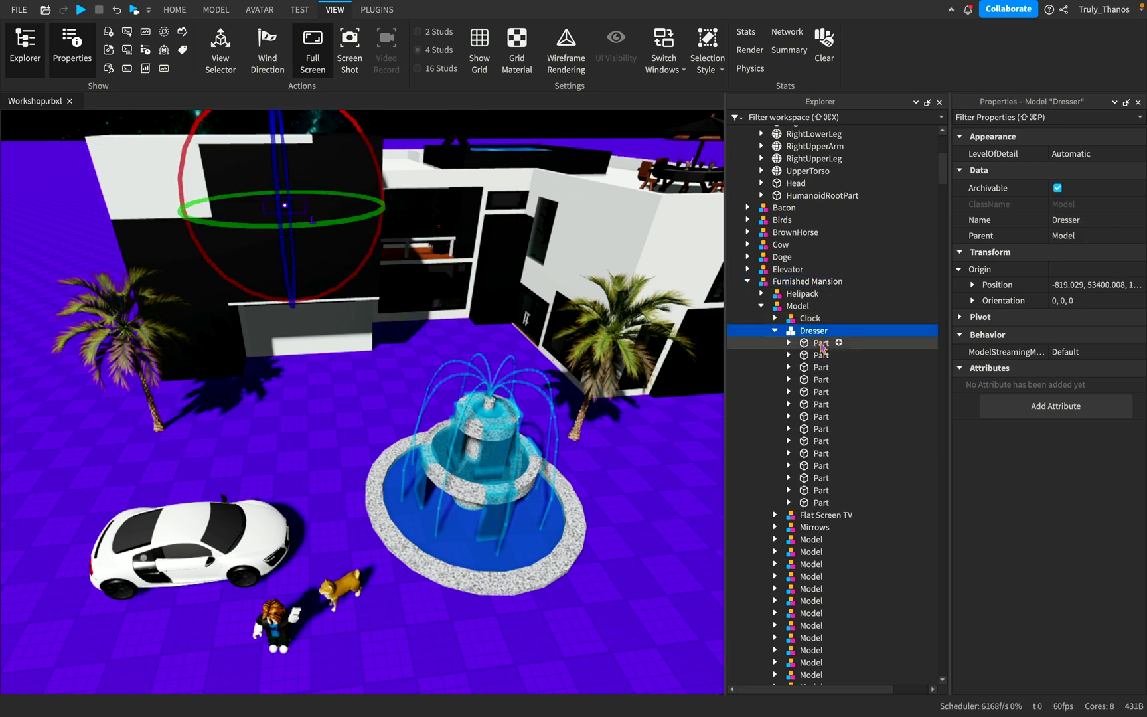
Focus the camera on the Dresser and set the BrickColor of all its Parts to Really red
key(f)
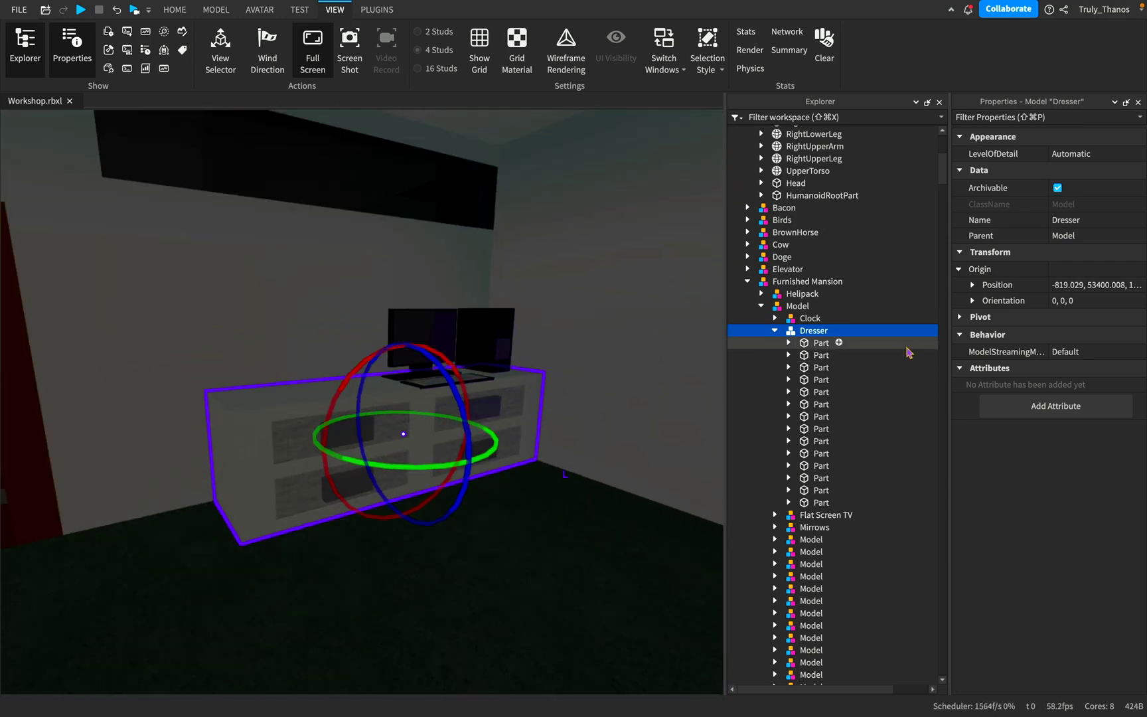
drag(906, 345, 894, 506)
click(1089, 154)
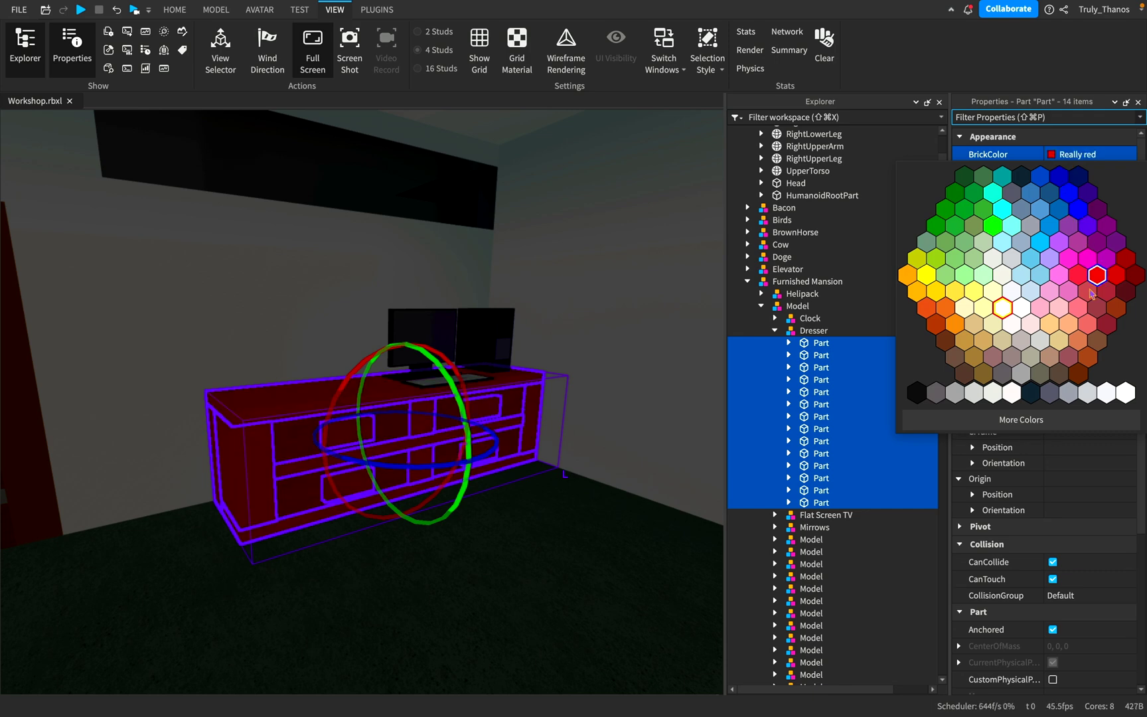
click(1134, 276)
click(1051, 157)
click(1102, 279)
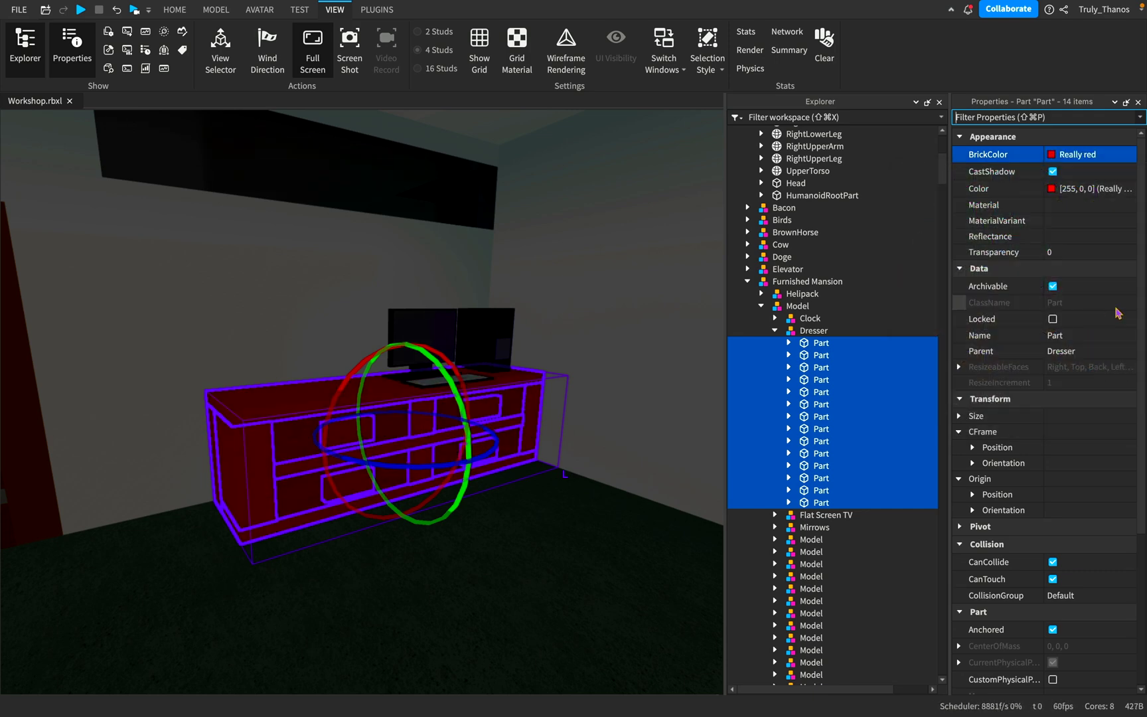
Set the material of the Dresser's Parts to Neon, then deselect them
click(1065, 208)
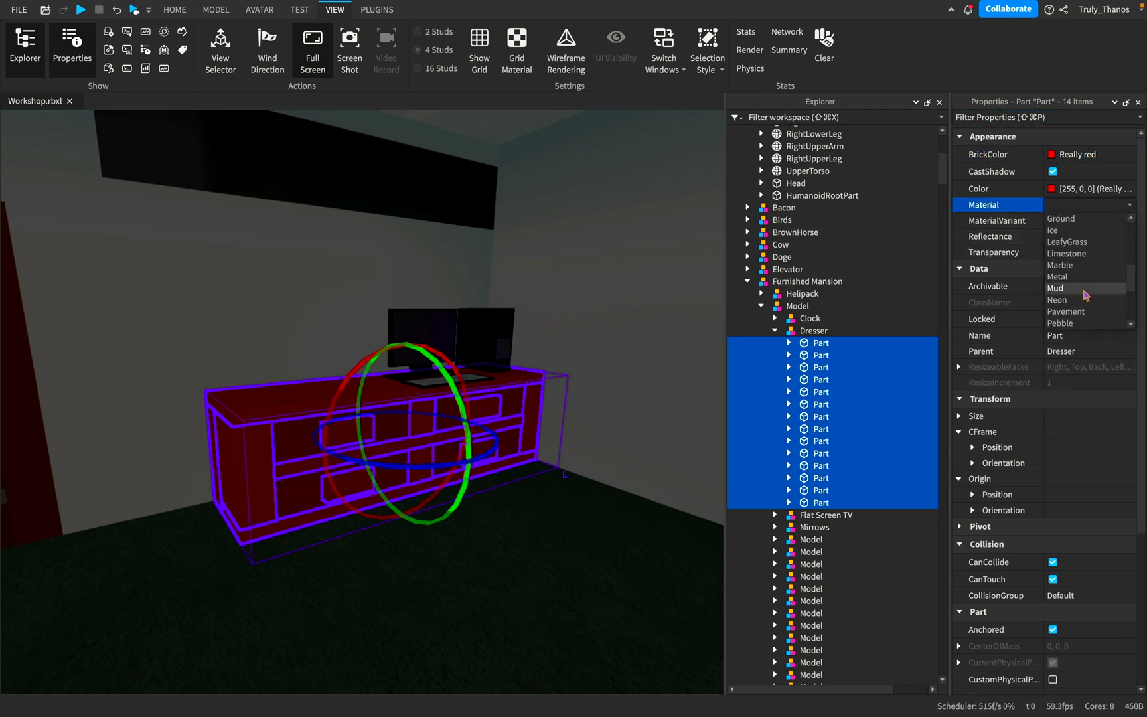
click(1072, 300)
click(555, 550)
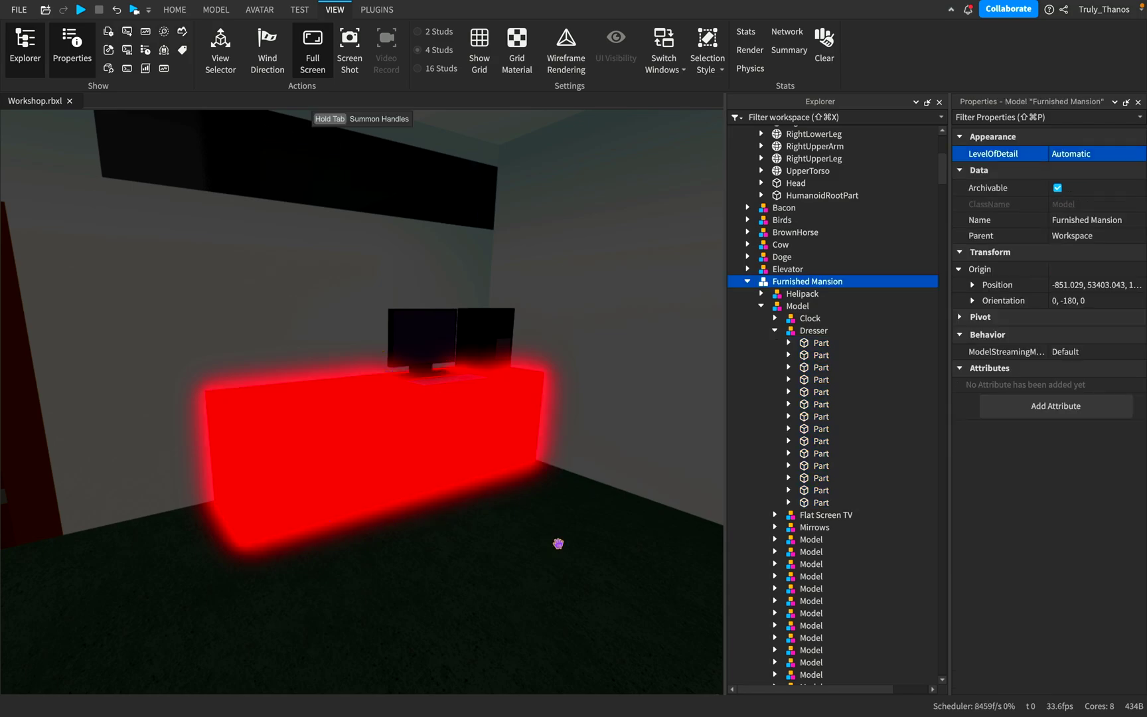
Rotate the whole Furnished Mansion about 5 degrees around its vertical axis, then clear the selection
key(f)
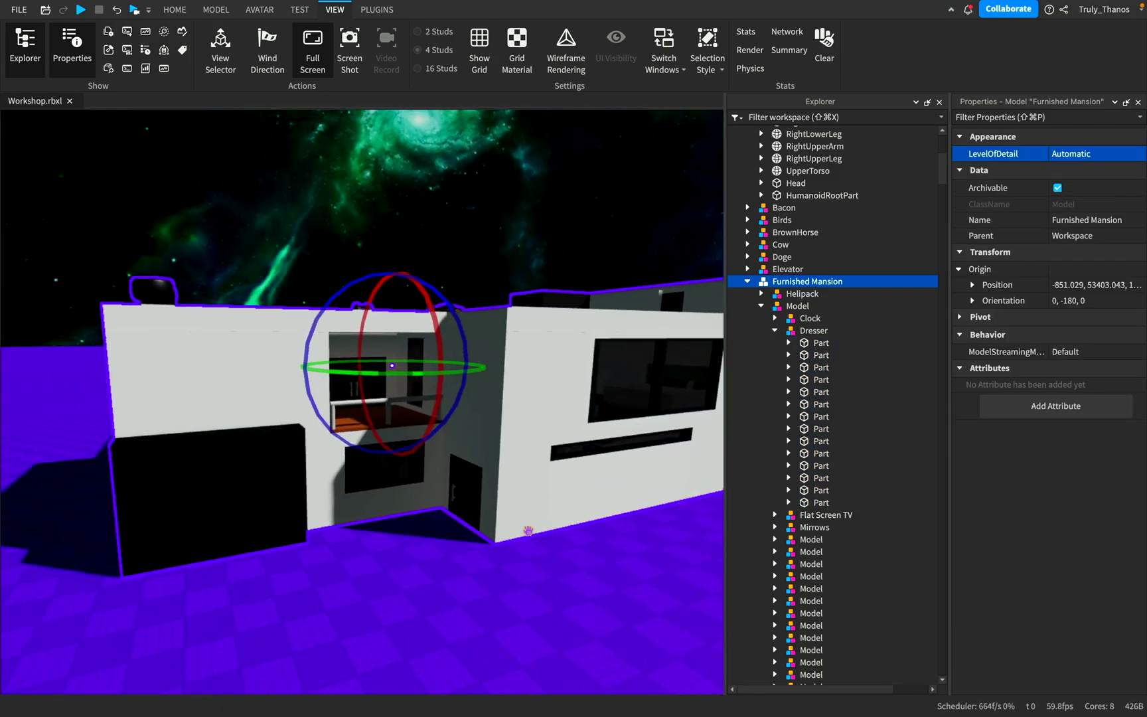
key(d)
right_drag(529, 531, 535, 516)
key(s)
key(d)
key(w)
right_drag(586, 481, 566, 446)
key(s)
scroll(566, 447, down, 5)
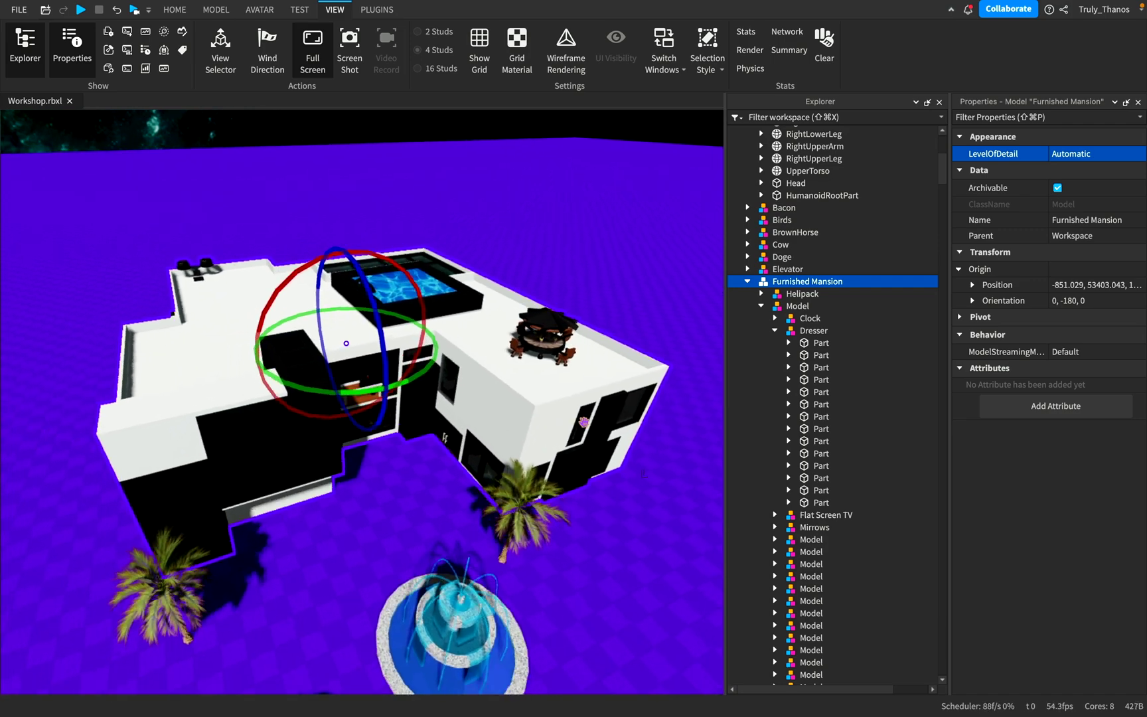
drag(333, 378, 423, 388)
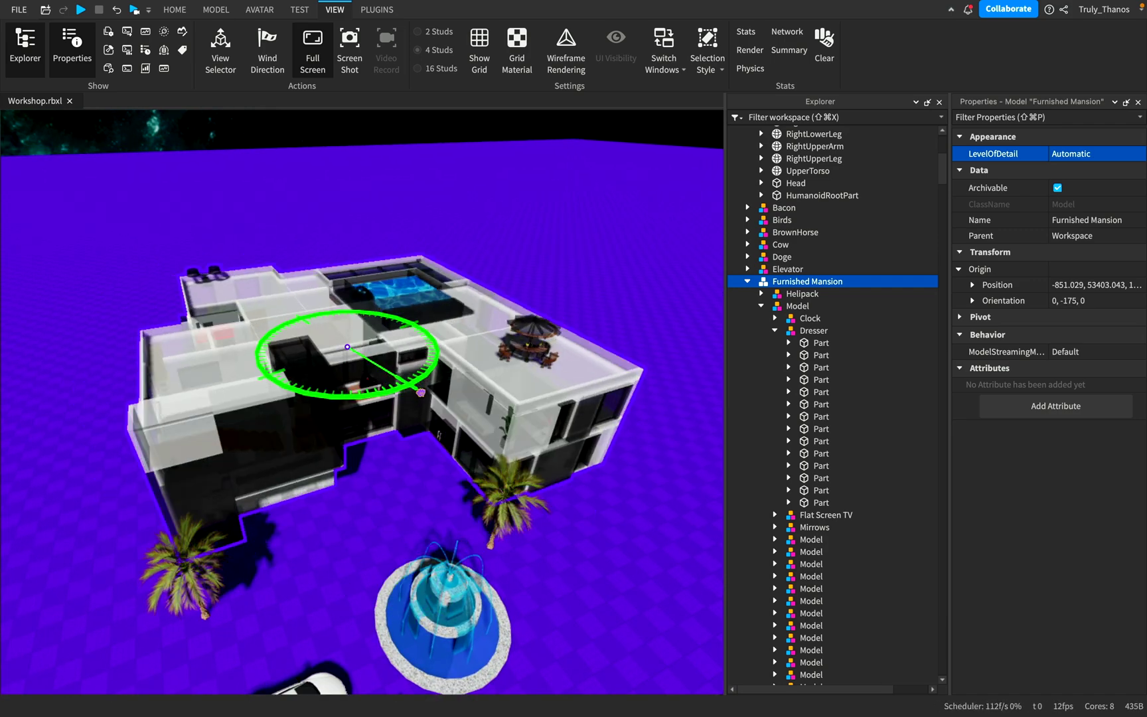
click(654, 573)
Collapse the Furnished Mansion's hierarchy, with the house, car and fountain in view
right_drag(653, 573, 647, 573)
key(w)
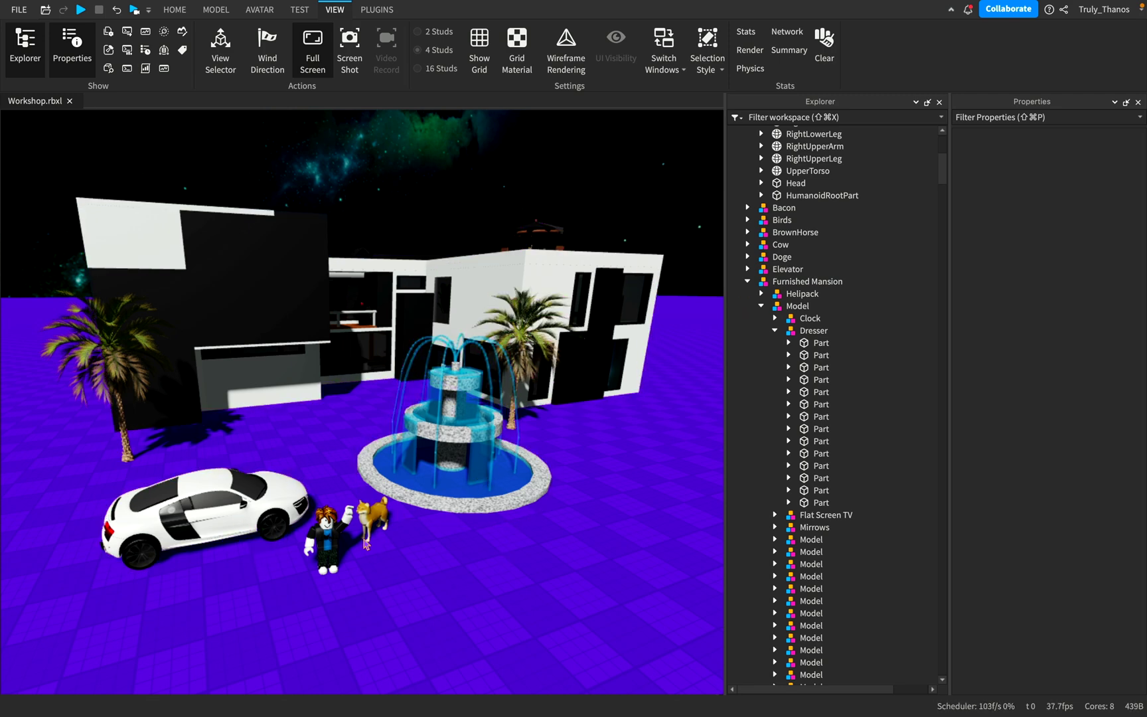
right_drag(490, 559, 489, 556)
scroll(489, 556, up, 2)
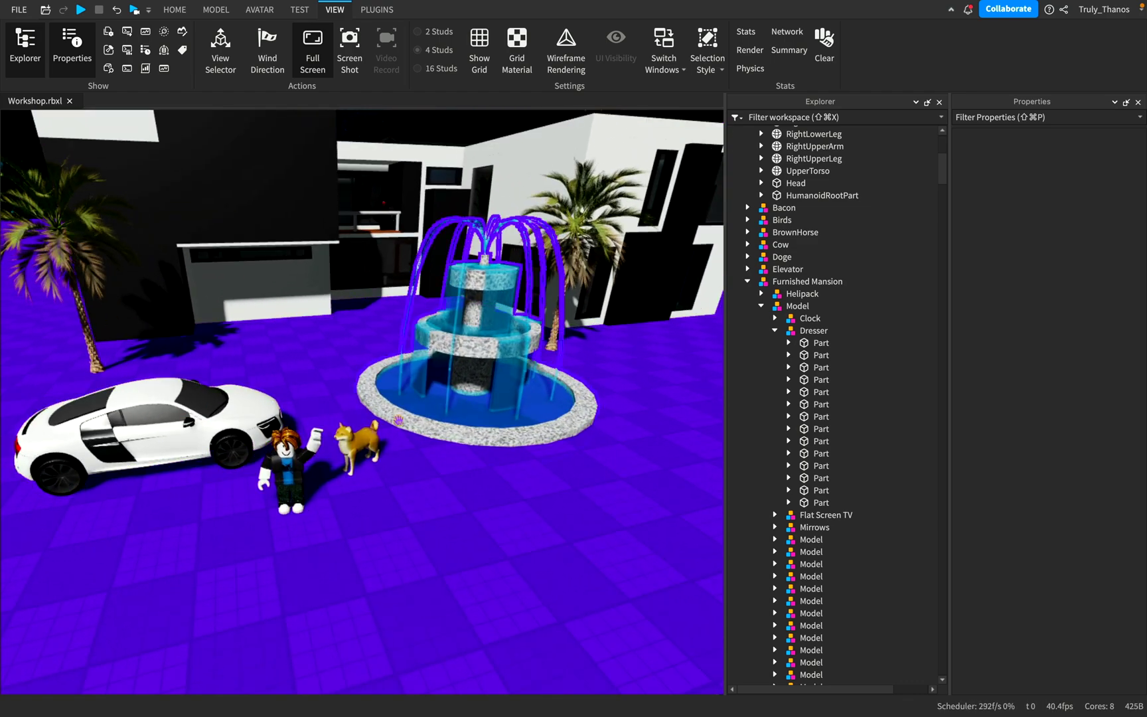
scroll(398, 457, up, 3)
click(748, 281)
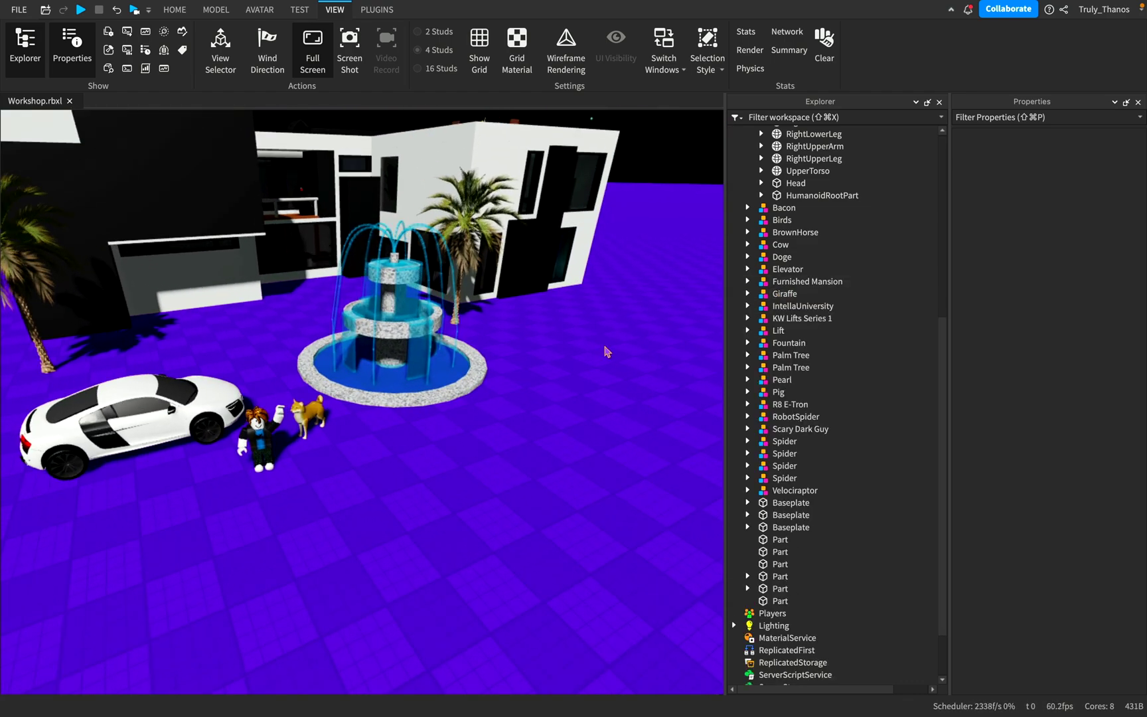
Select the Fountain, R8 E-Tron and Furnished Mansion models together
scroll(605, 357, up, 4)
scroll(615, 360, down, 5)
scroll(615, 359, down, 1)
right_drag(615, 359, 615, 359)
click(581, 470)
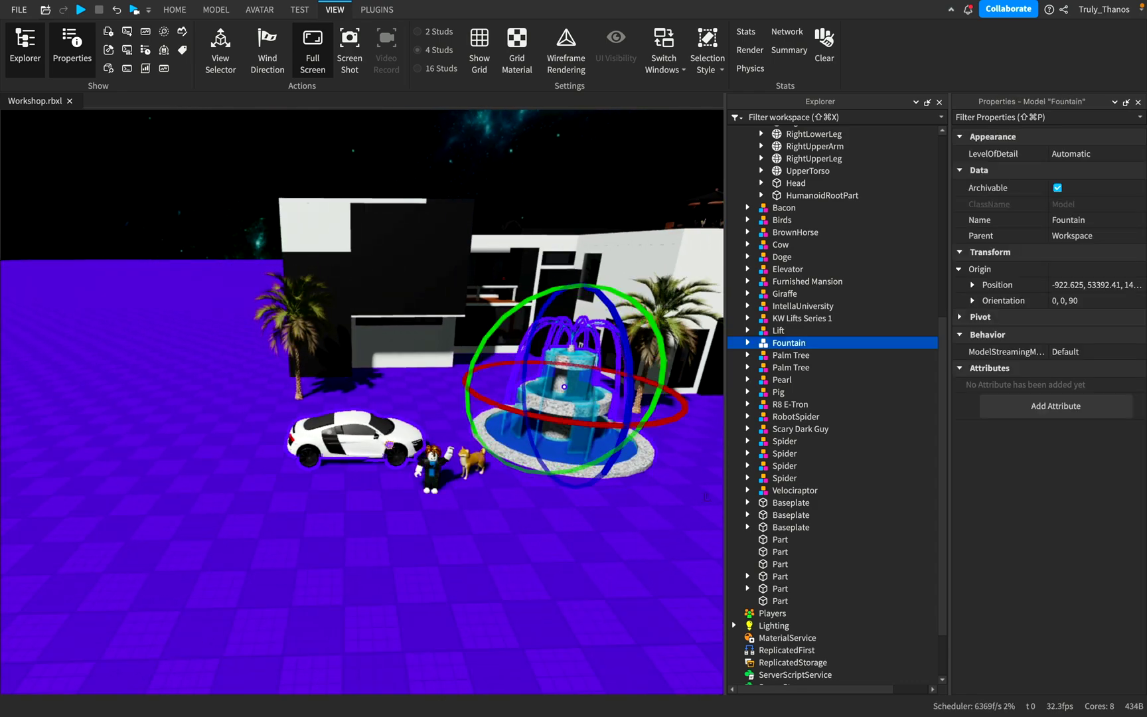
shift+click(389, 445)
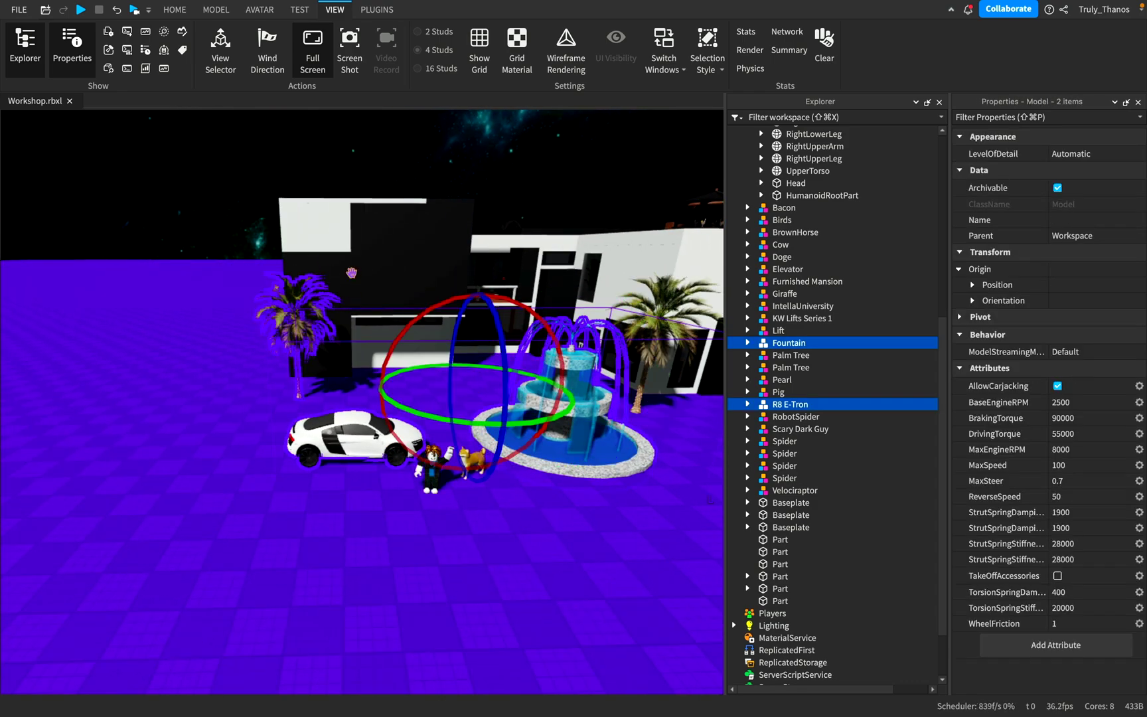
shift+click(384, 317)
right_drag(384, 317, 383, 317)
scroll(384, 317, down, 1)
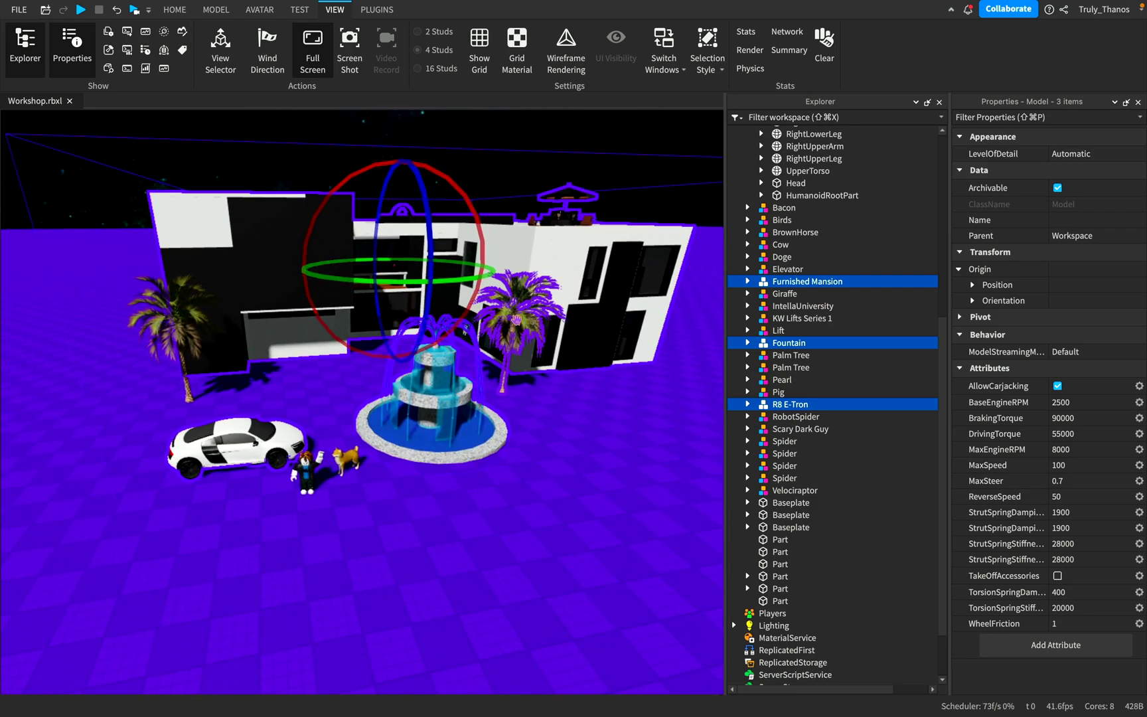
Add both Palm Trees, the Doge and the Bacon character beside the car to the selection
shift+click(517, 312)
shift+click(188, 395)
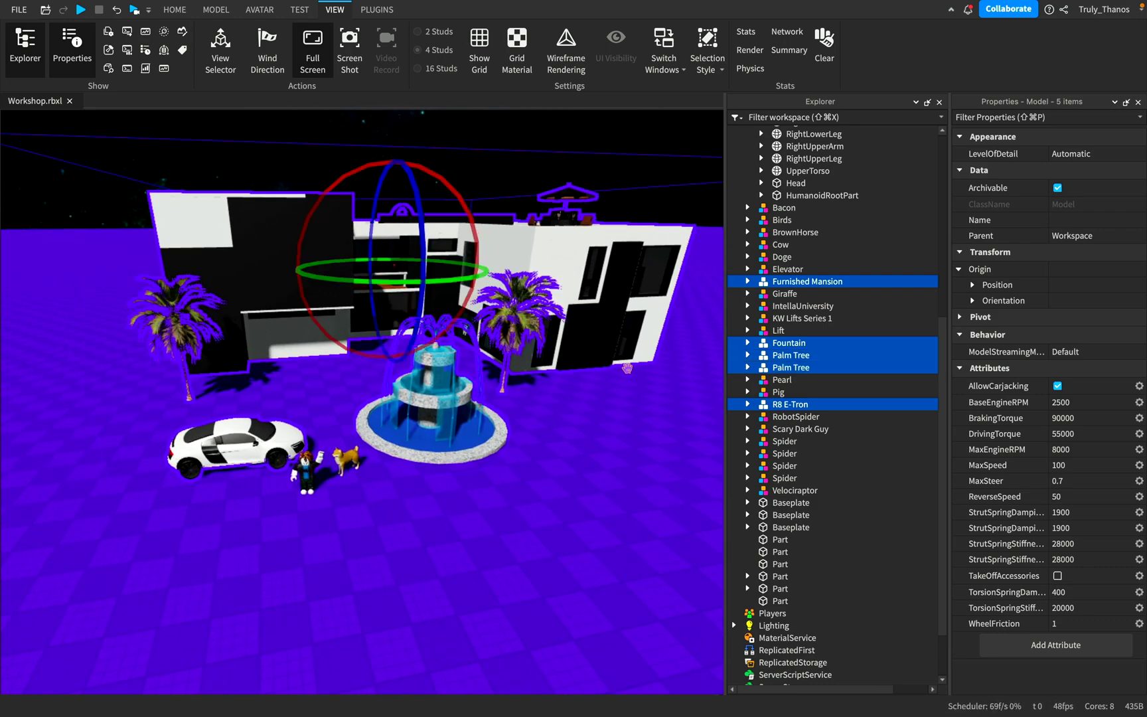
super+click(777, 258)
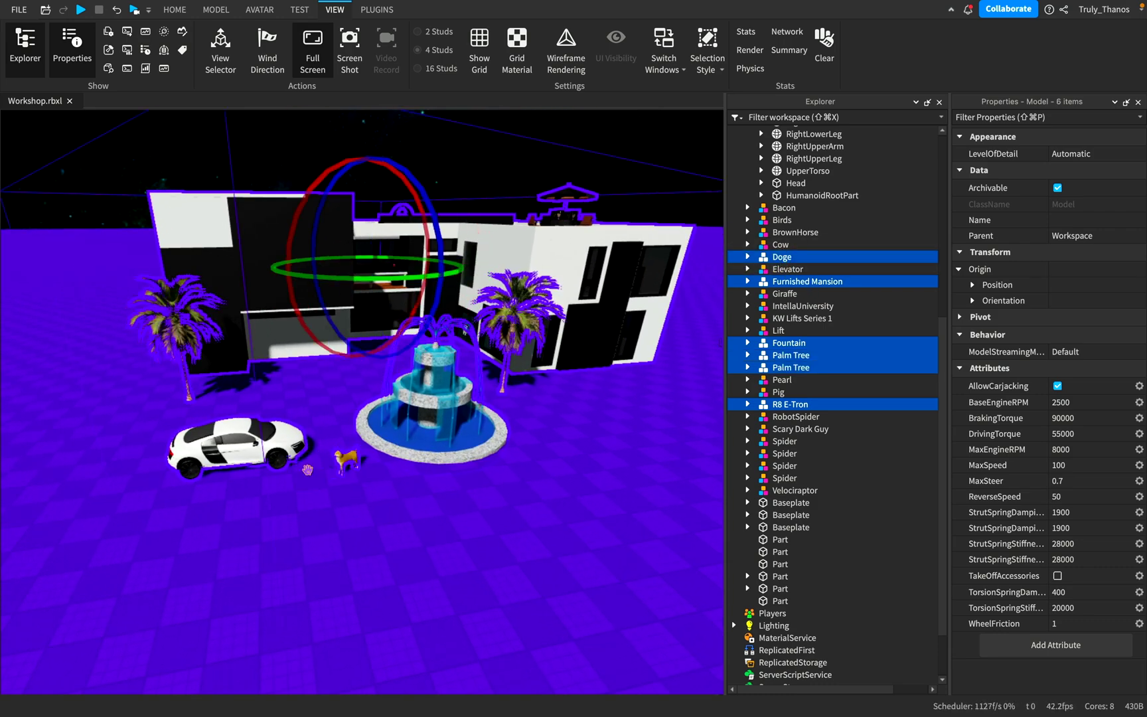
shift+click(306, 470)
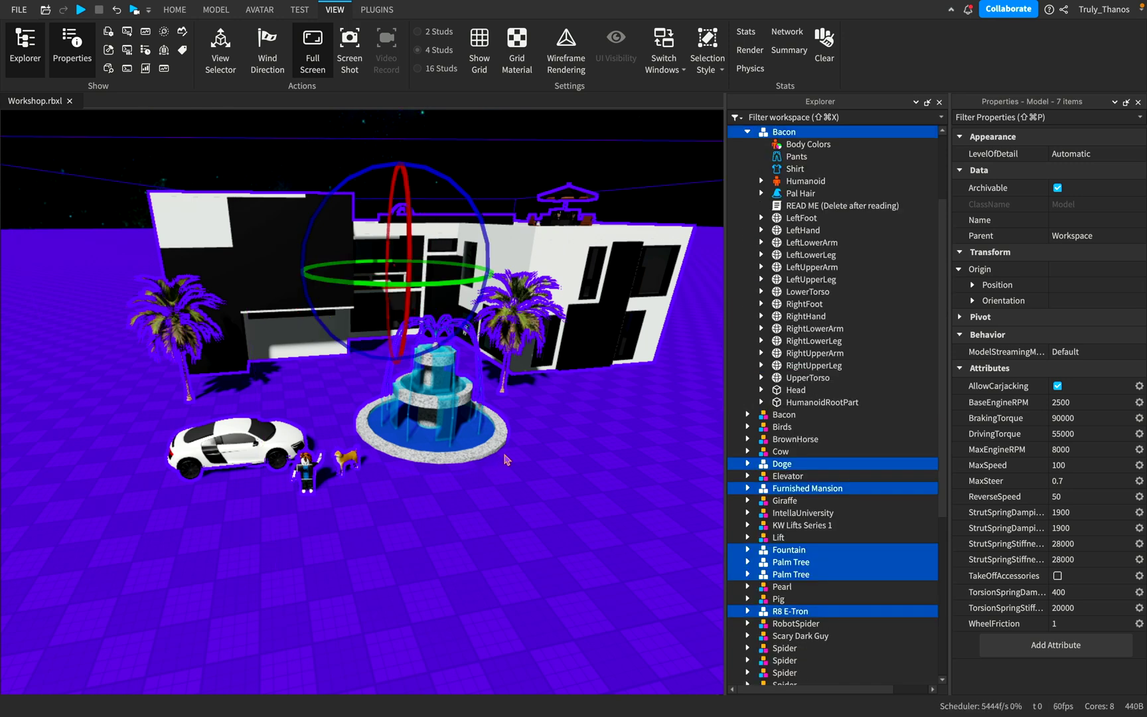
Group the selected models into one model and rename it Scene
key(super+g)
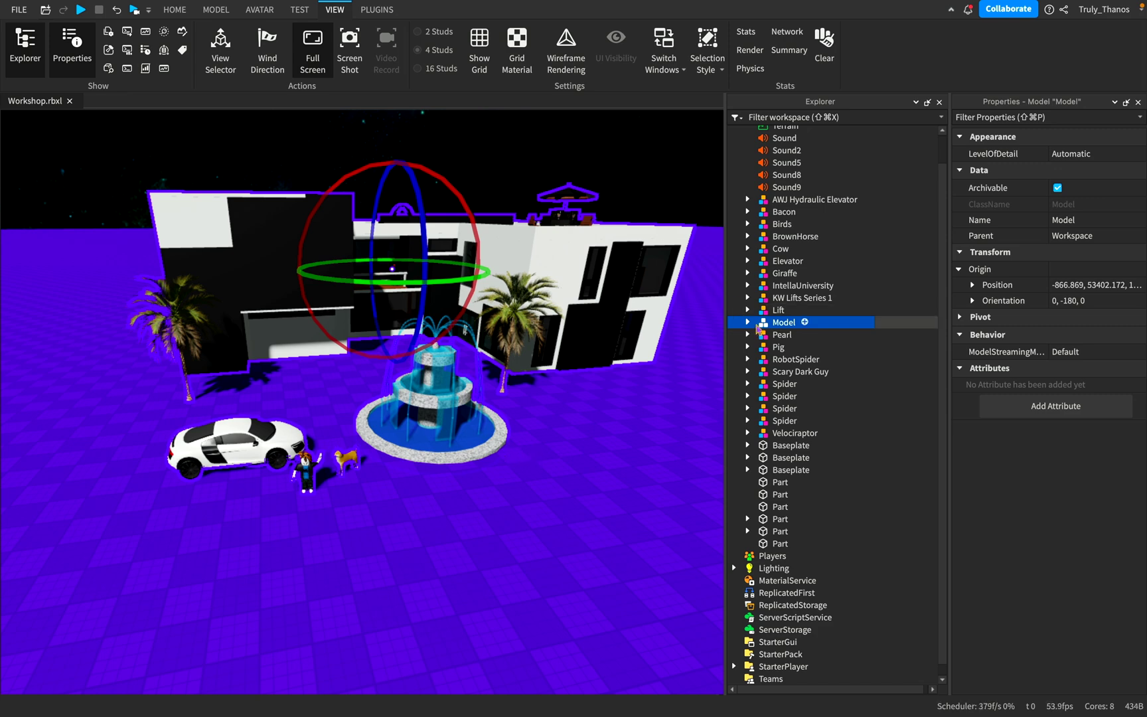
key(F2)
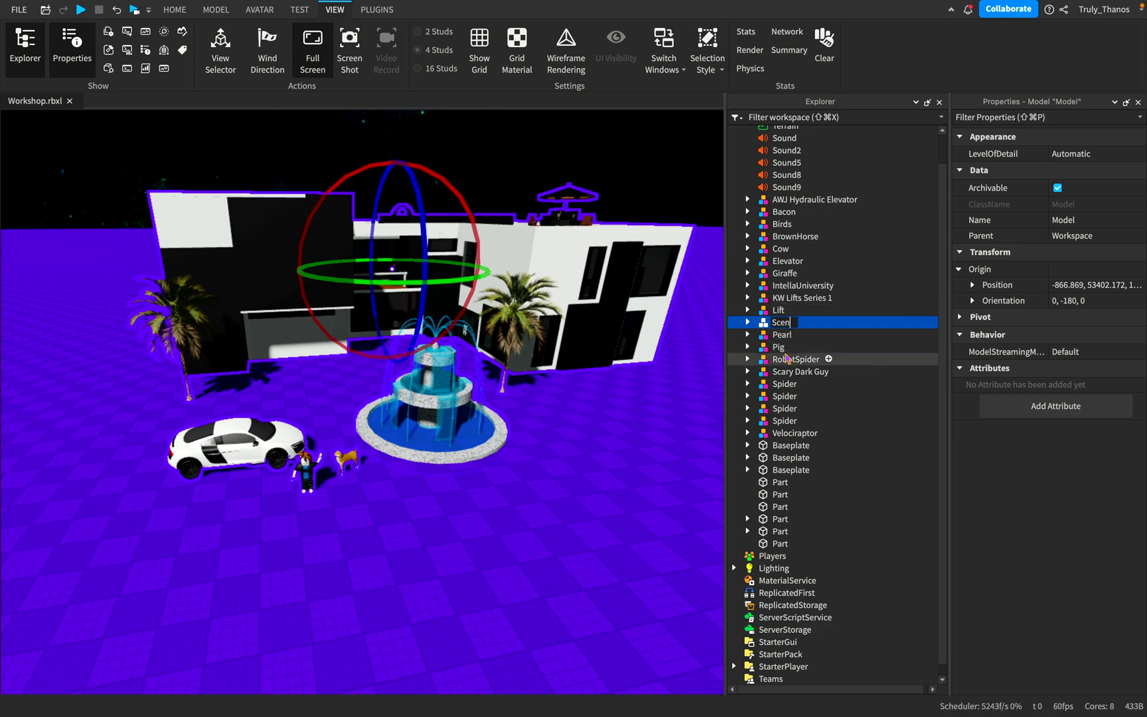
Move the entire Scene model around the baseplate as one unit twice, then undo both moves
drag(590, 277, 487, 287)
scroll(486, 287, up, 6)
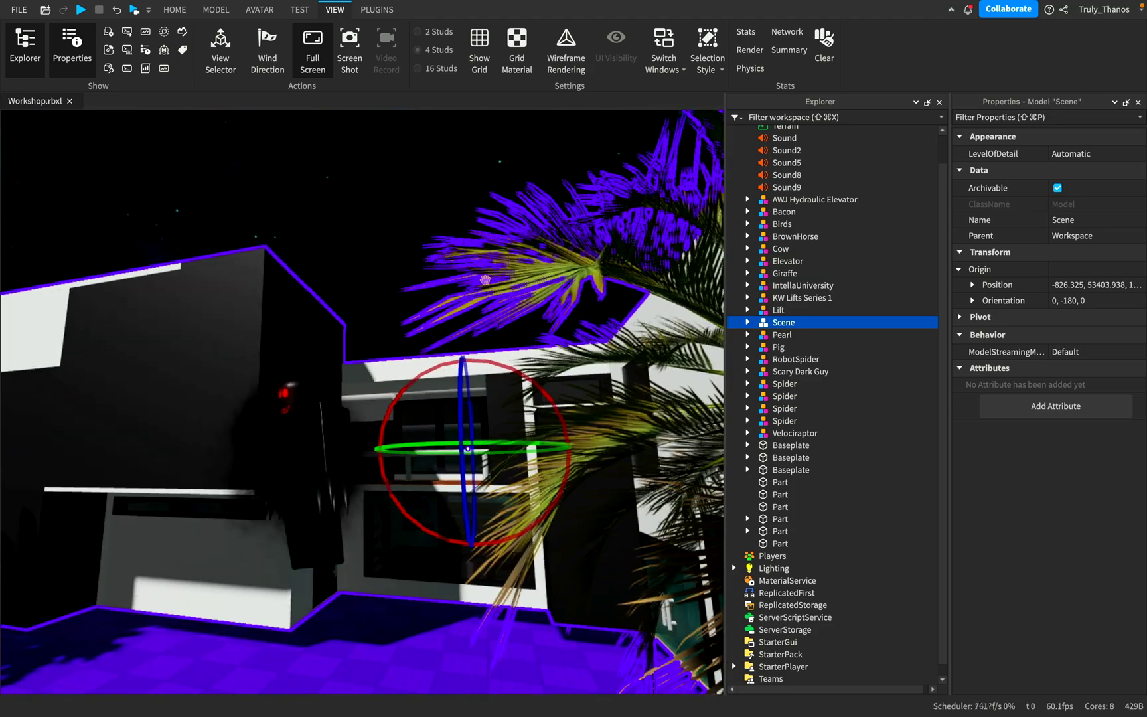
scroll(486, 280, down, 10)
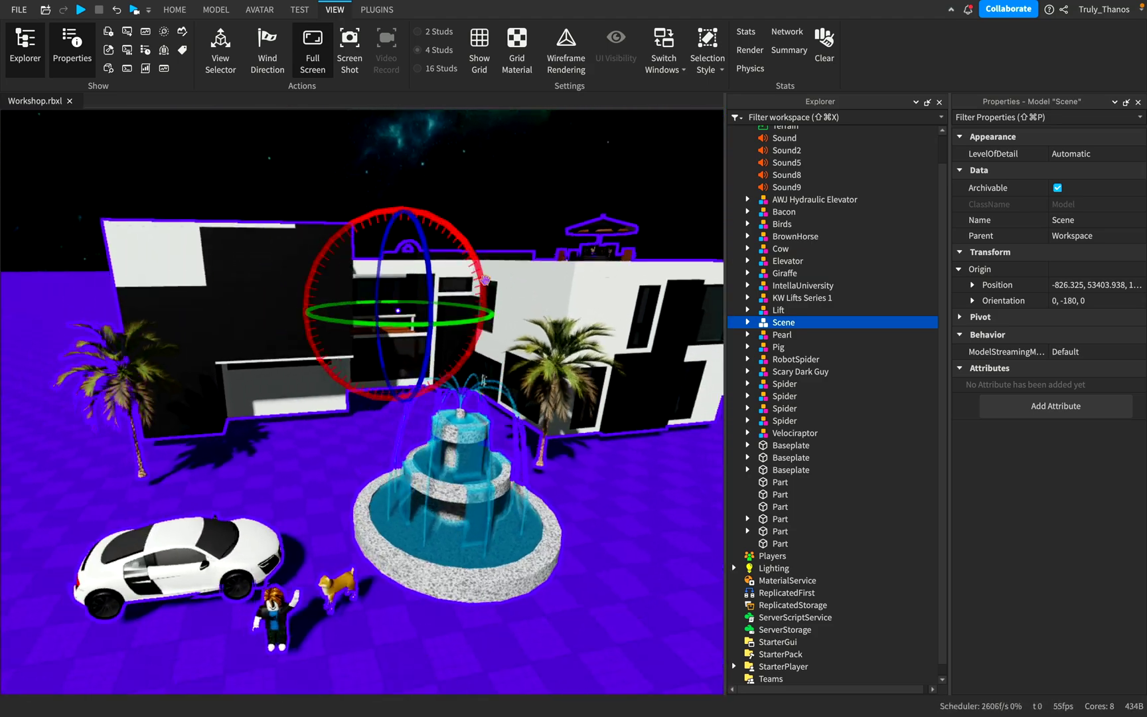
scroll(485, 280, down, 6)
scroll(349, 301, up, 6)
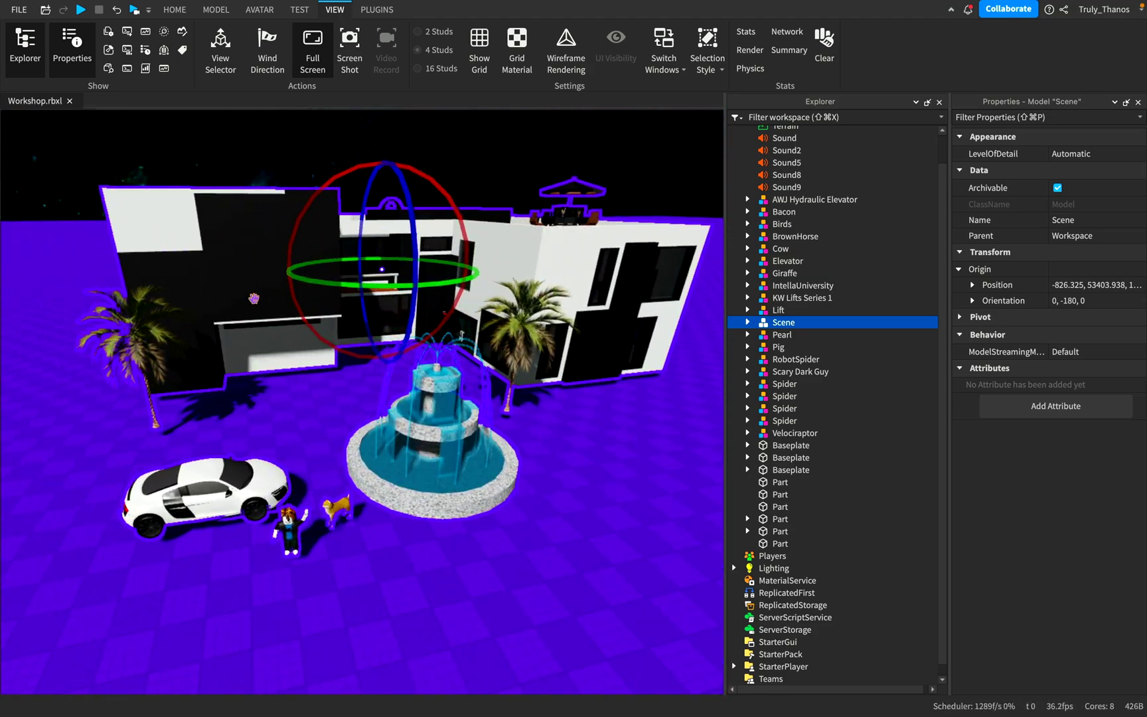
drag(254, 299, 407, 369)
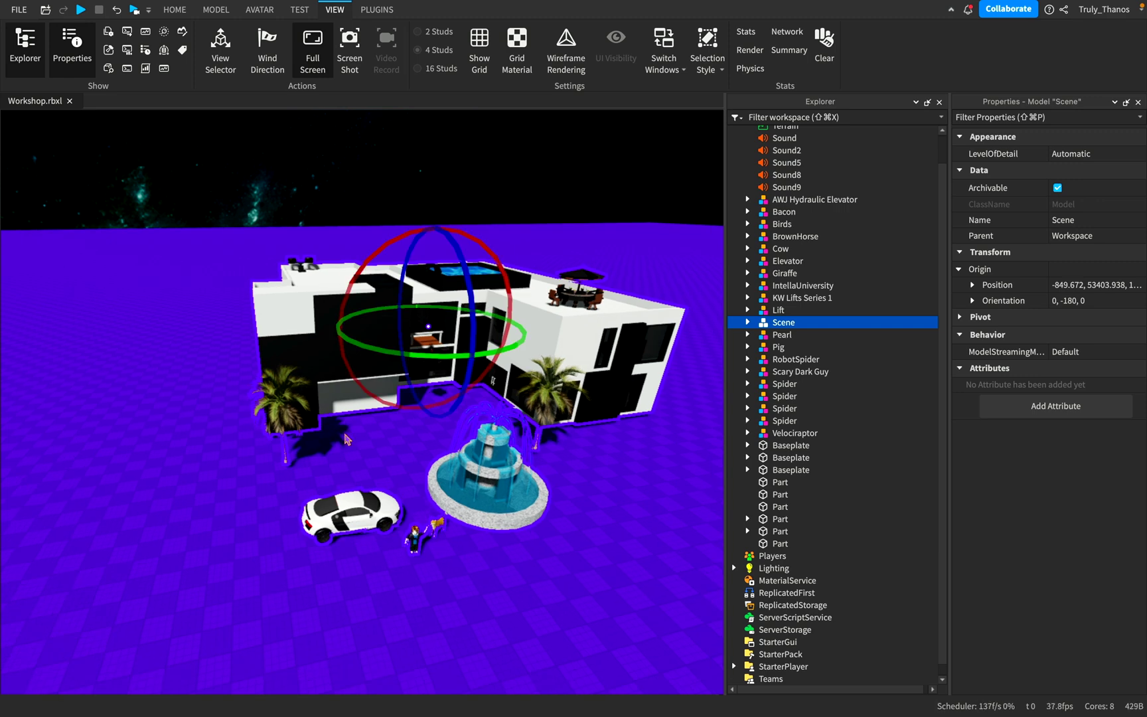
key(super+z)
key(super+z)
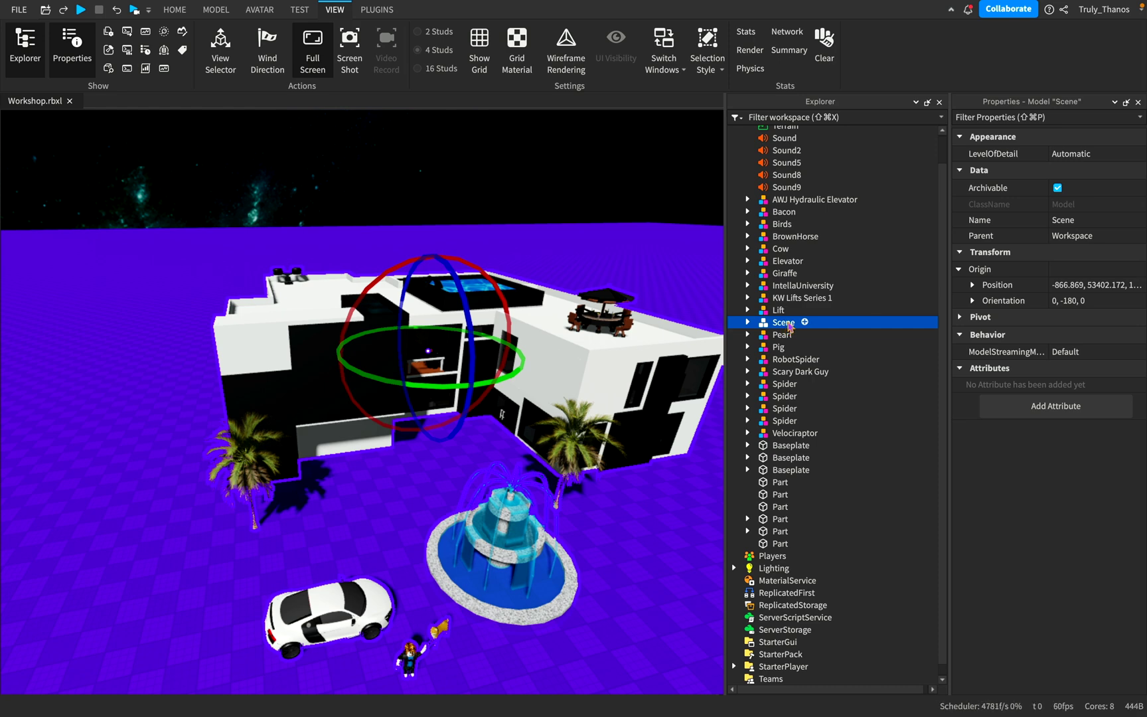
Ungroup the Scene model back into its separate models and clear the selection
key(super+u)
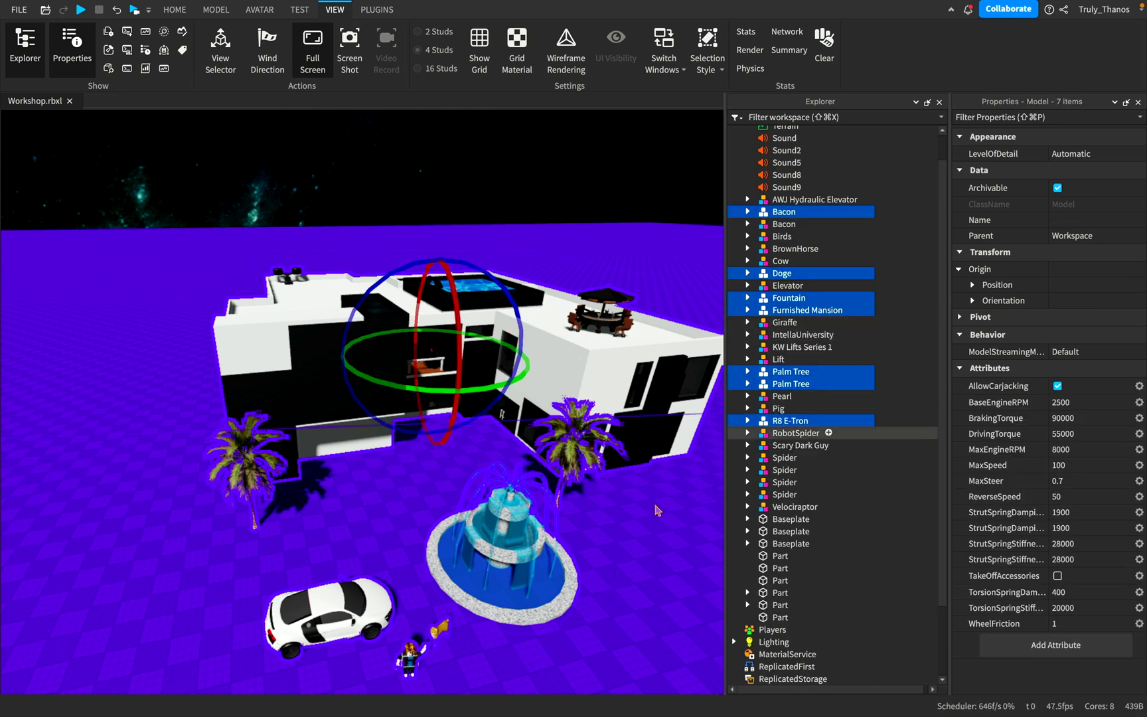
right_drag(648, 553, 641, 548)
click(642, 548)
Move only the Fountain a short distance away from the mansion, then deselect it
right_drag(612, 340, 693, 218)
scroll(692, 217, up, 1)
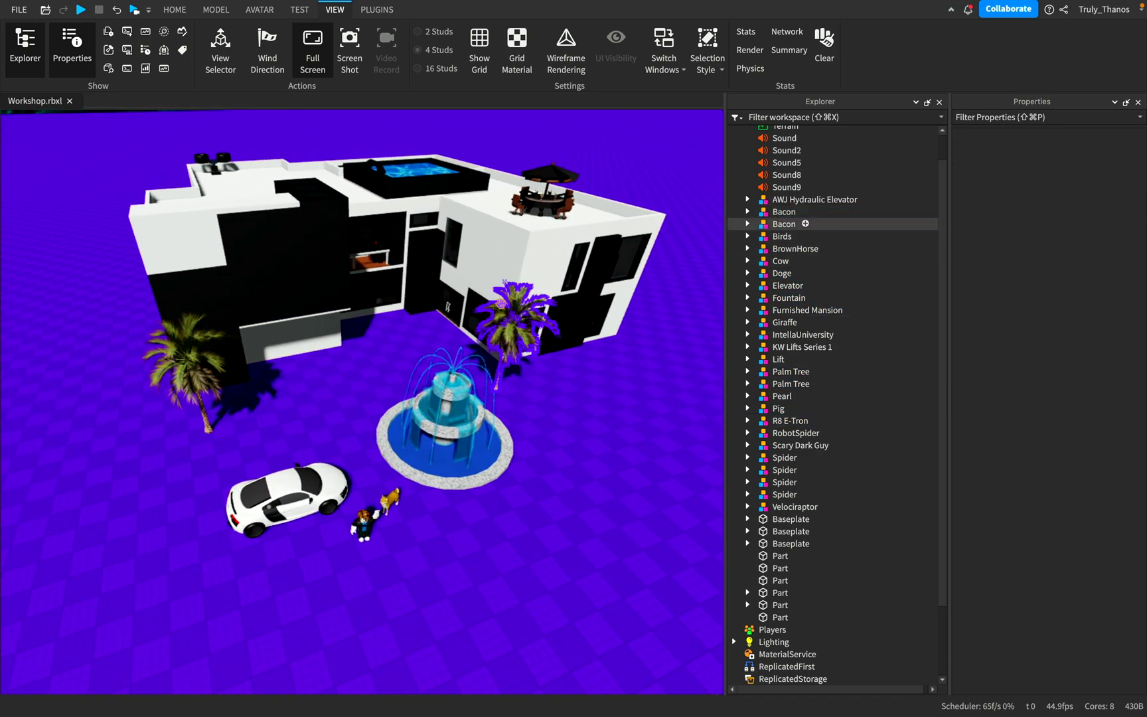
mouse_move(470, 452)
mouse_down()
mouse_move(542, 541)
mouse_move(482, 472)
mouse_up()
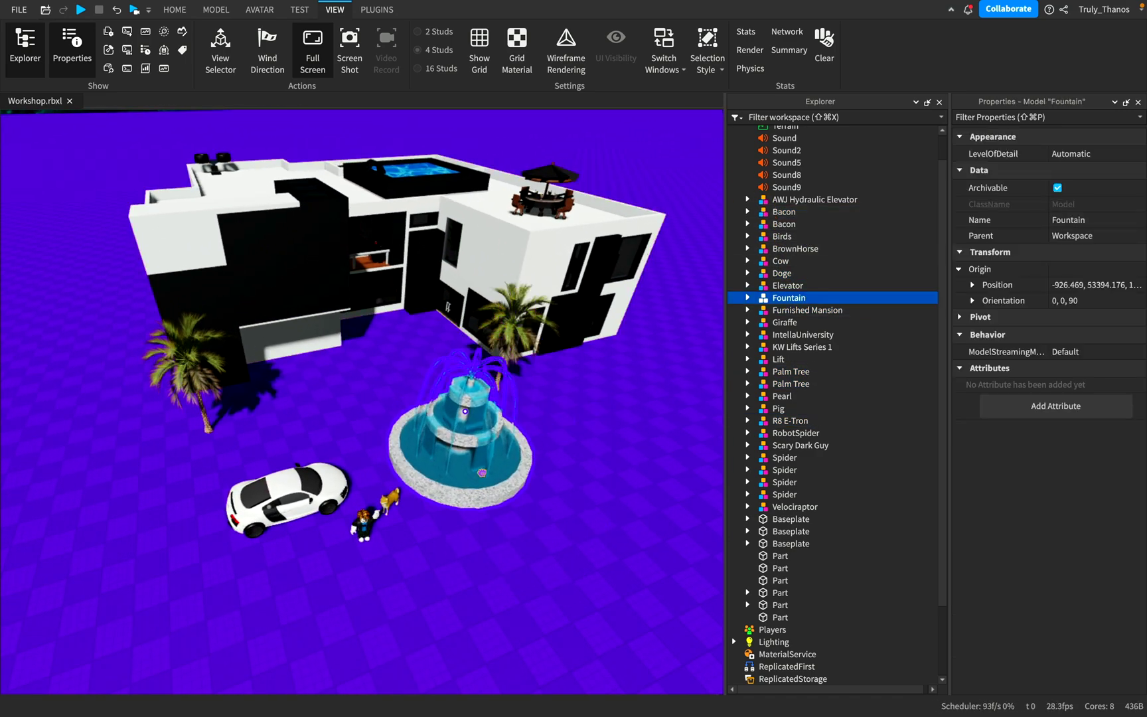
right_drag(482, 473, 610, 494)
scroll(561, 501, down, 1)
click(576, 499)
Select the Palm Tree behind the car and focus the camera on it
scroll(586, 492, up, 1)
scroll(609, 491, down, 5)
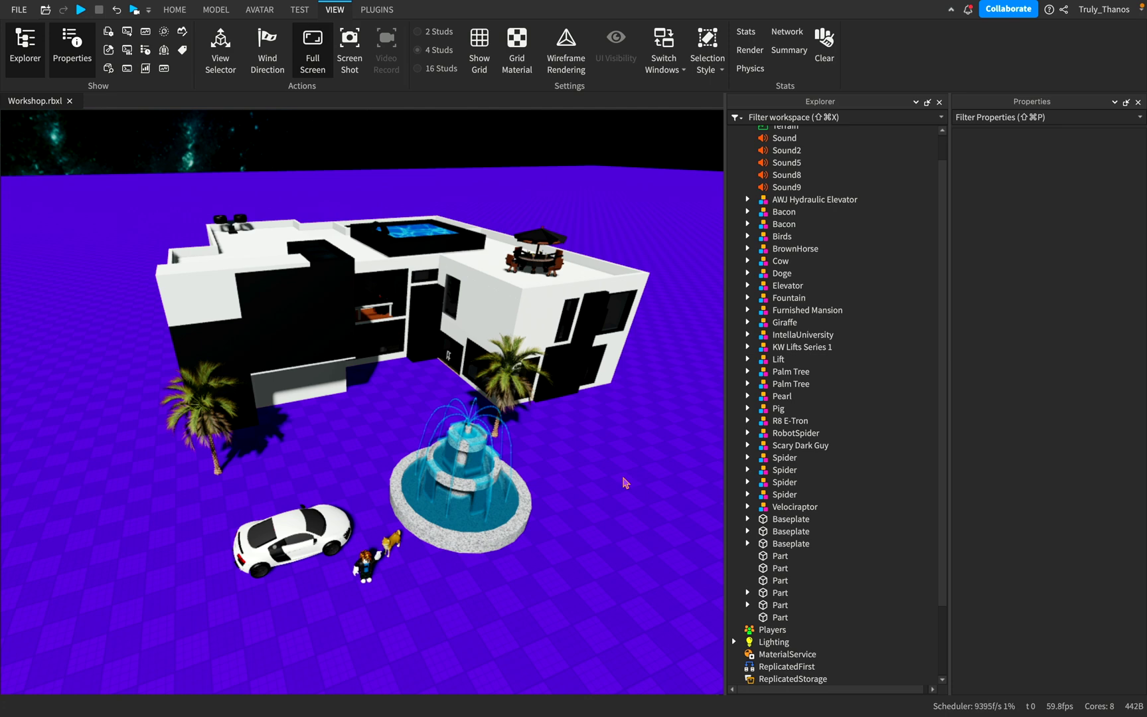
right_drag(625, 483, 575, 476)
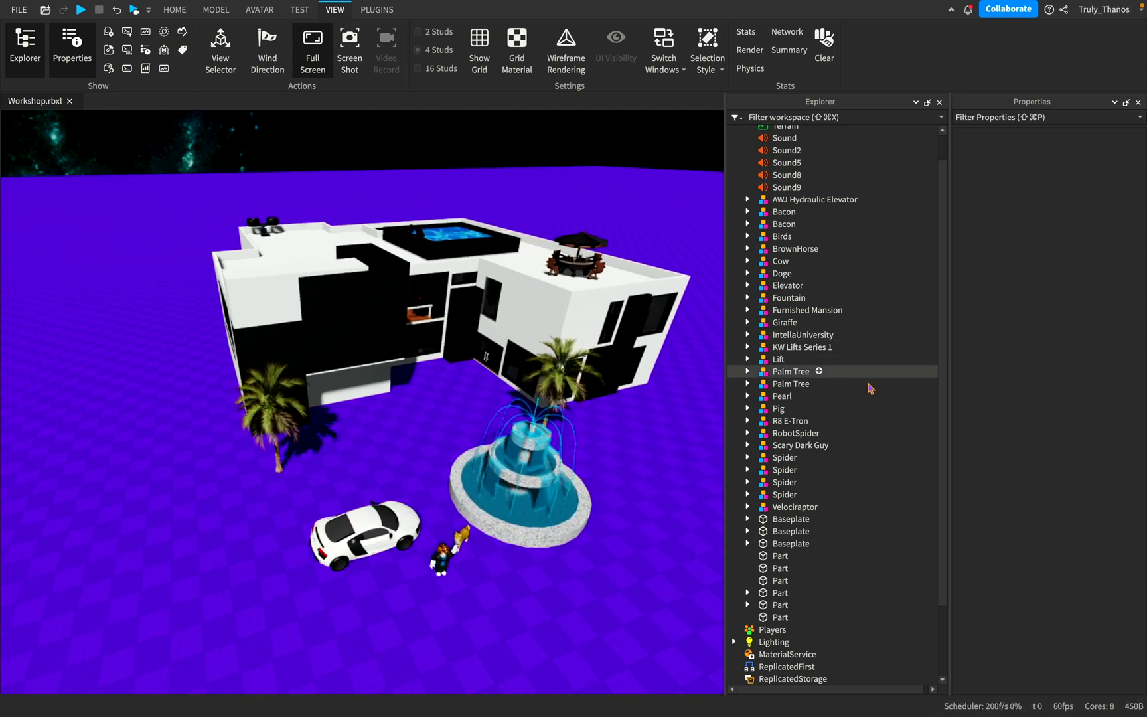
key(d)
key(w)
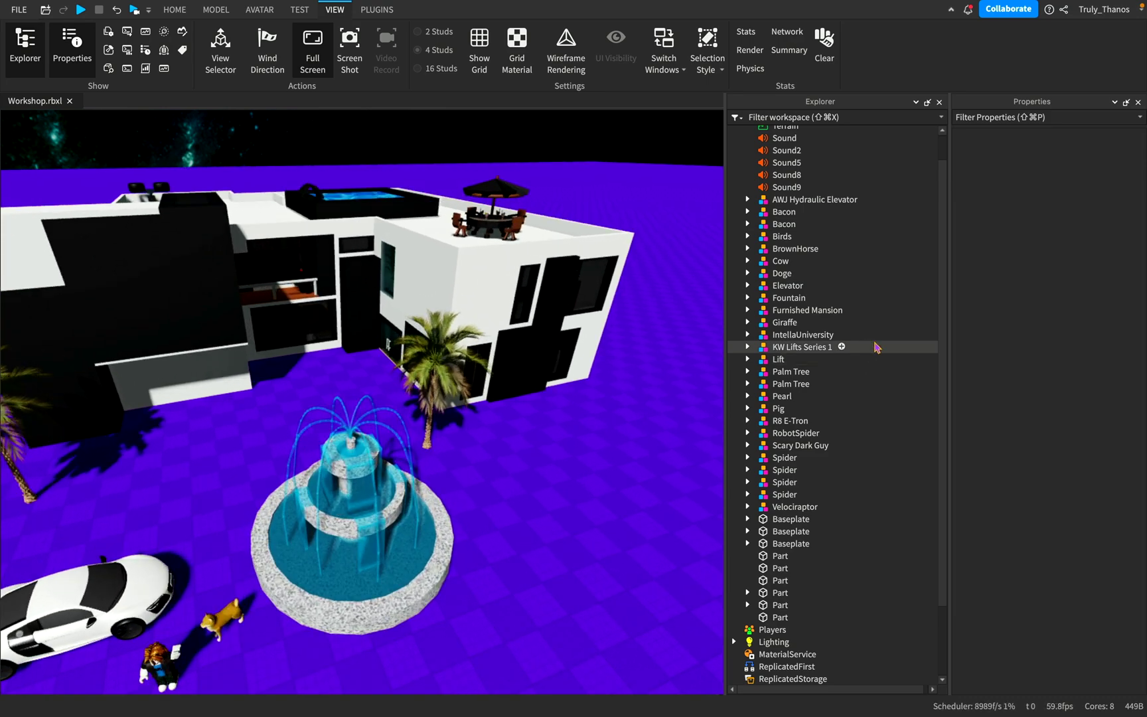
key(s)
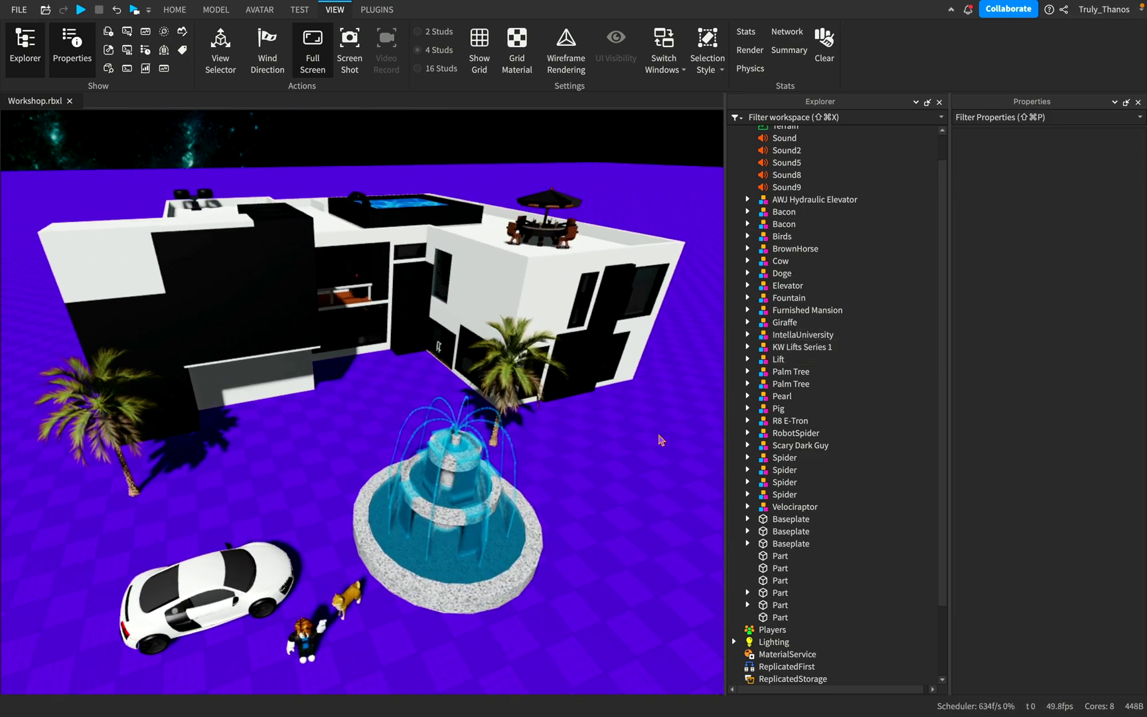
key(w)
click(154, 447)
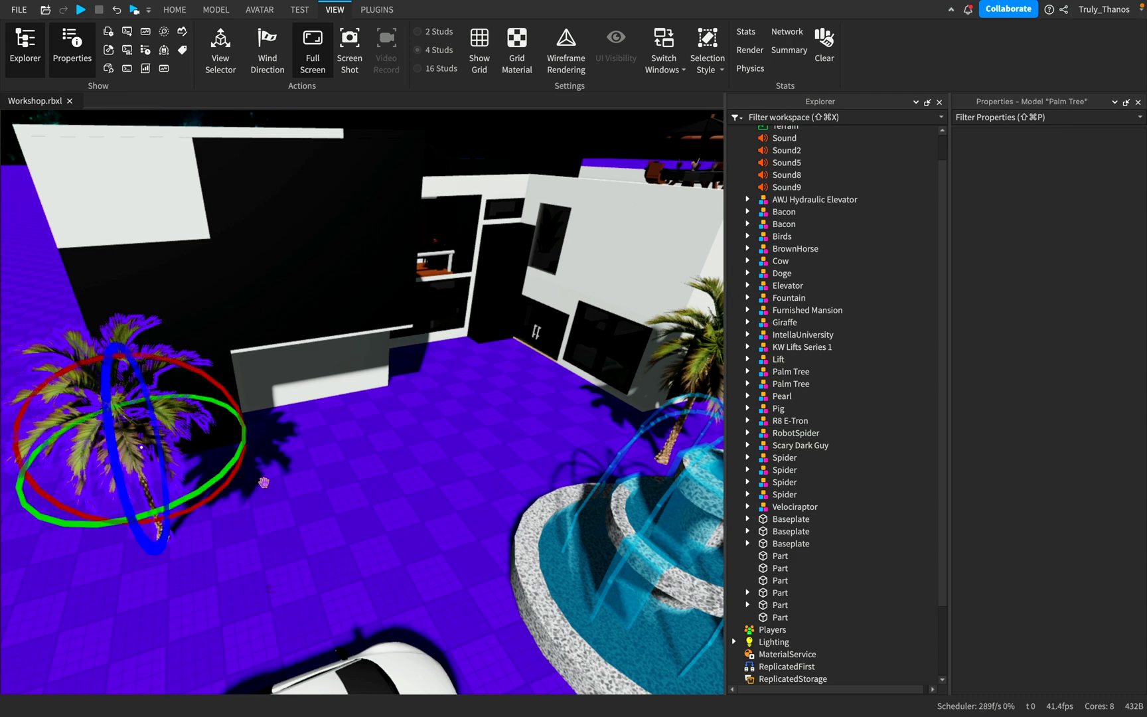
key(s)
key(f)
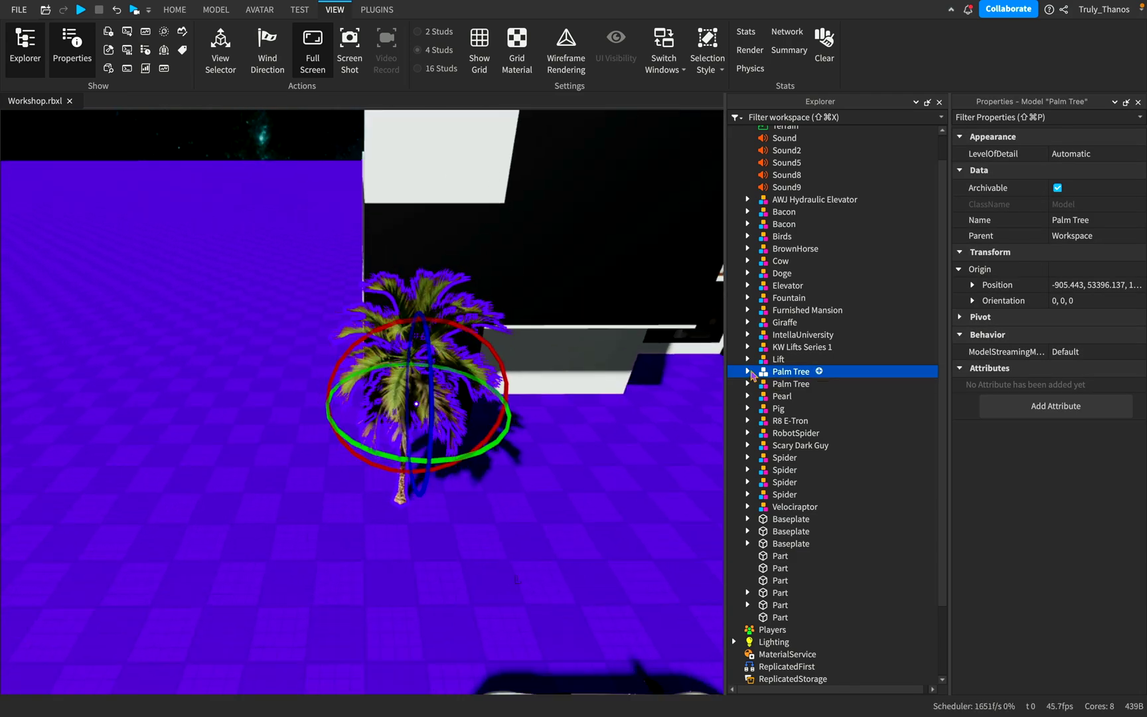
Expand the Palm Tree, its Branch model and the BranchMain mesh to reveal their children
click(748, 372)
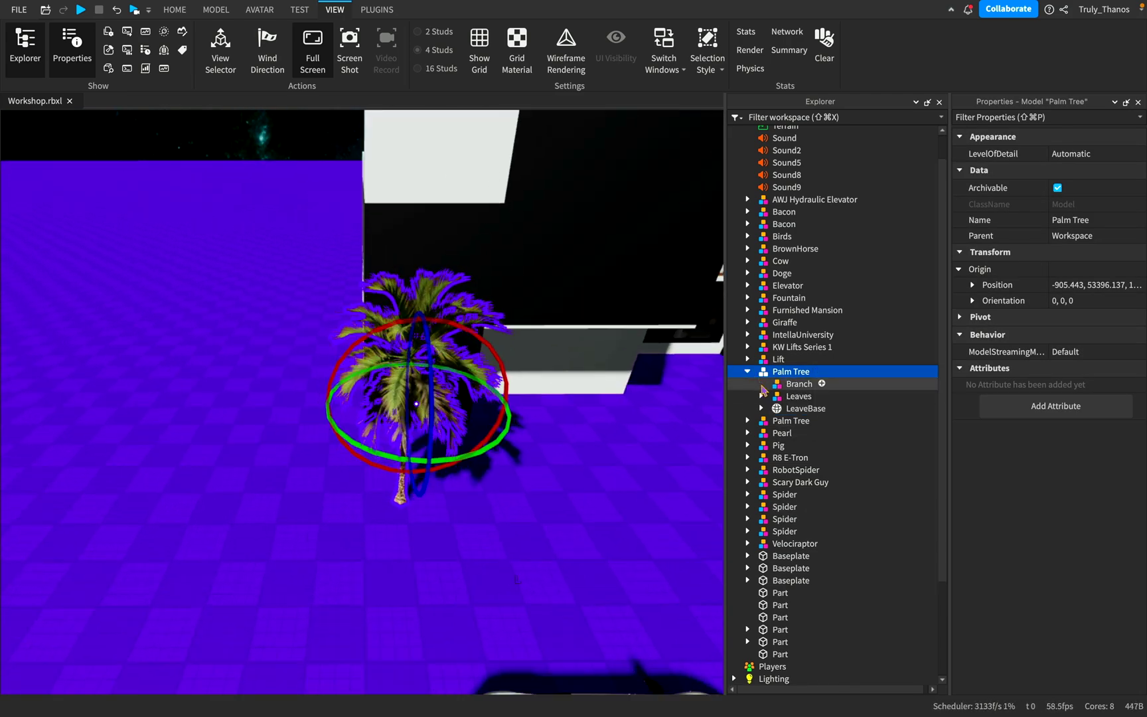
click(762, 384)
click(775, 396)
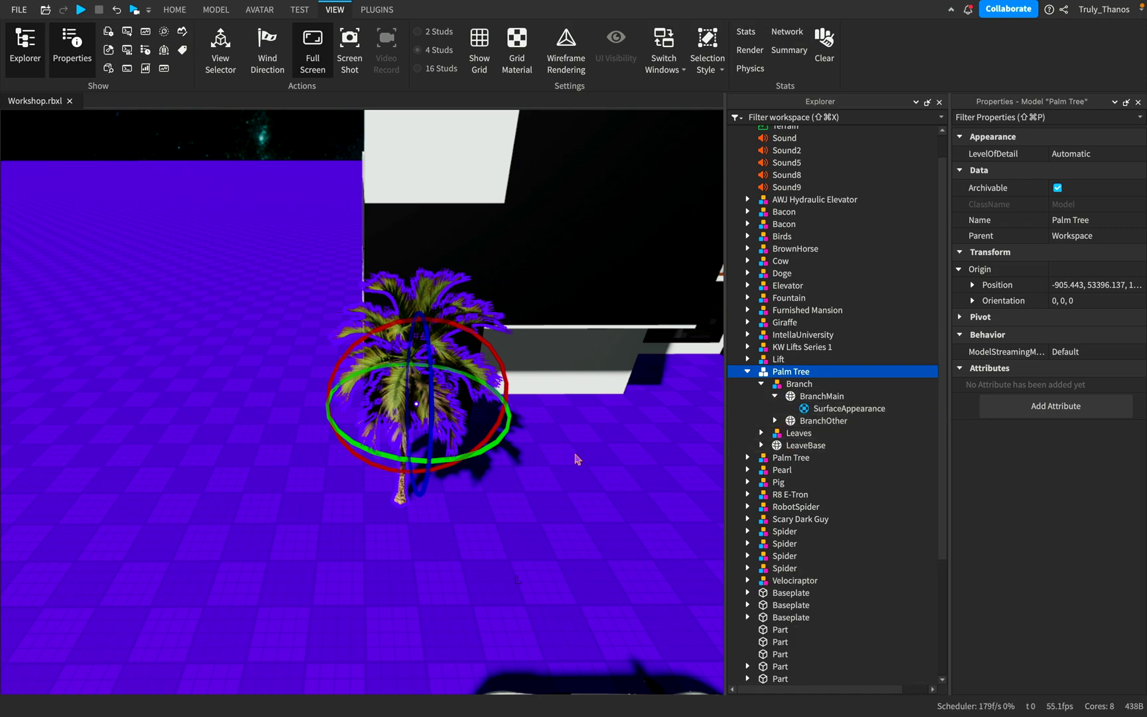
Collapse the BranchMain mesh, the Branch model and the Palm Tree, and undo the last two actions
scroll(577, 459, down, 3)
scroll(579, 451, up, 3)
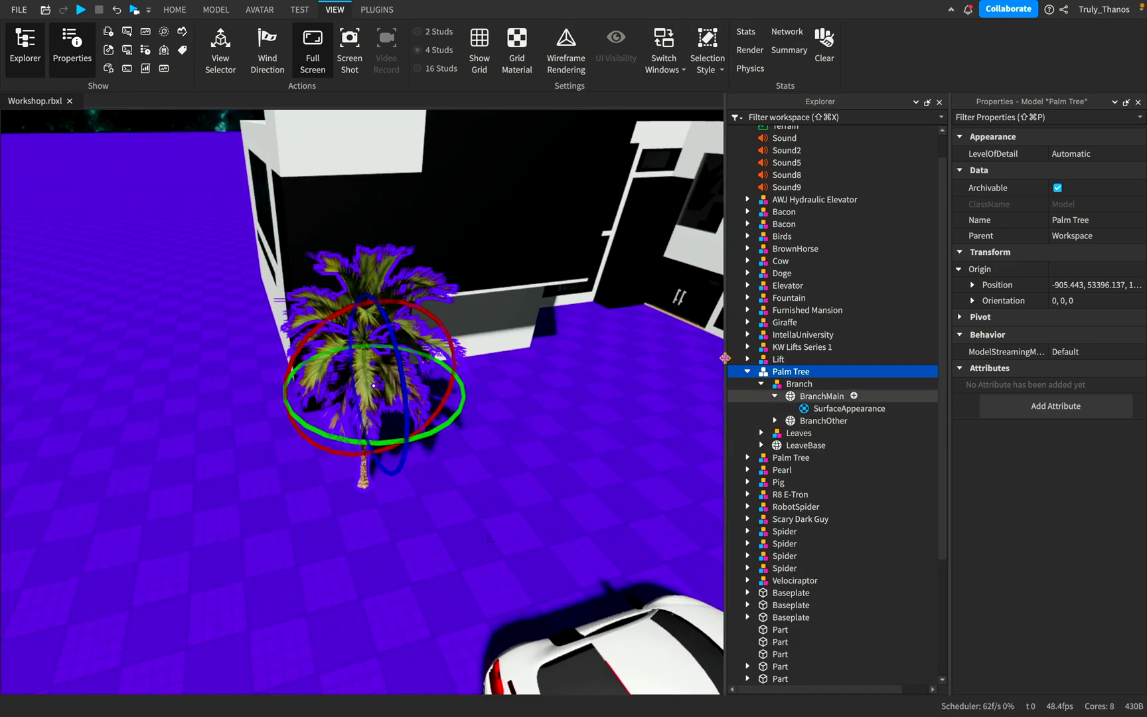
click(773, 397)
click(762, 384)
click(748, 371)
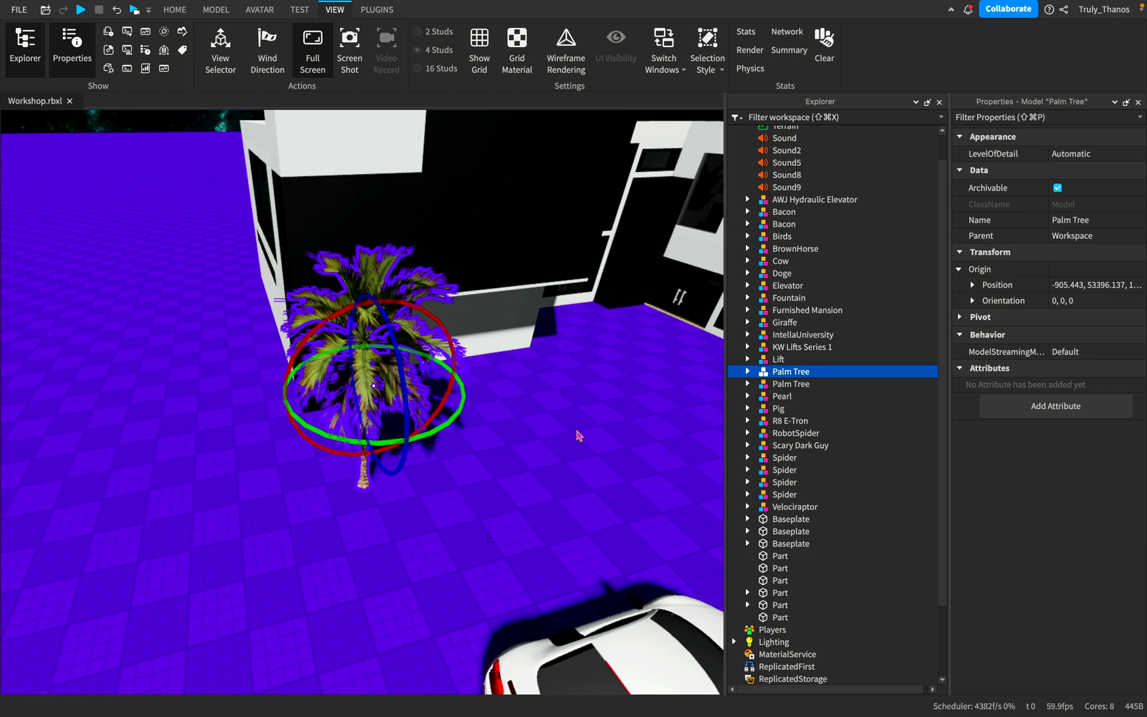
key(super+z)
key(super+z)
Examine the mansion, fountain, palm trees and car together from a wider view of the scene
key(d)
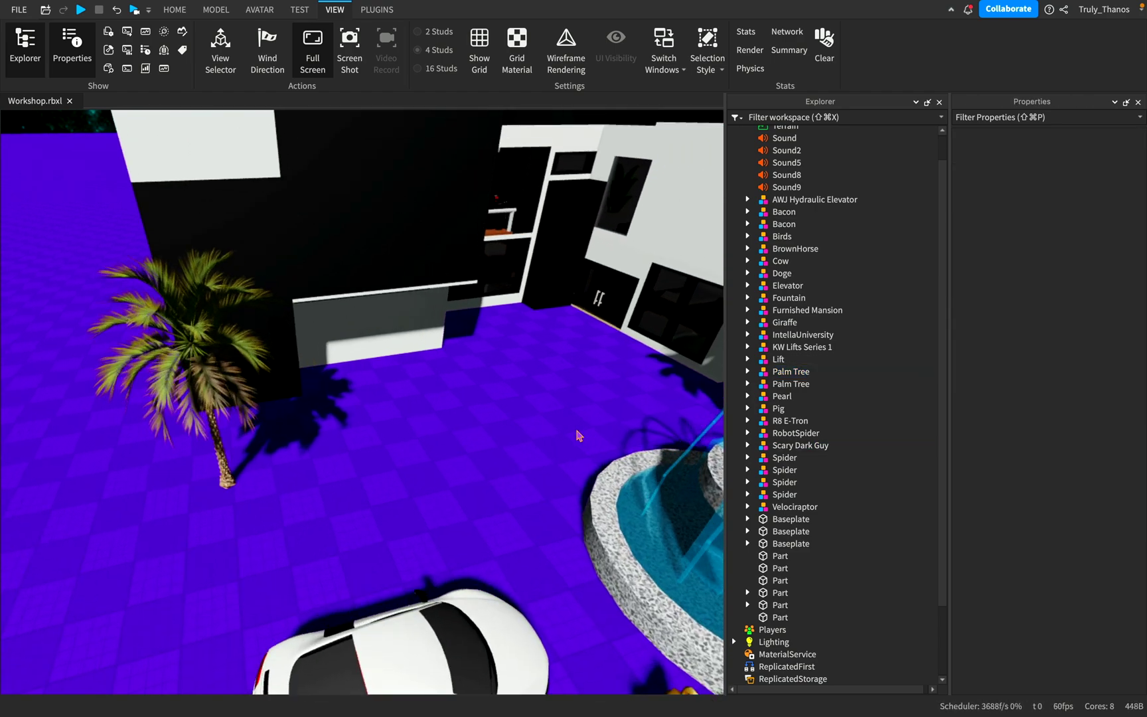
key(s)
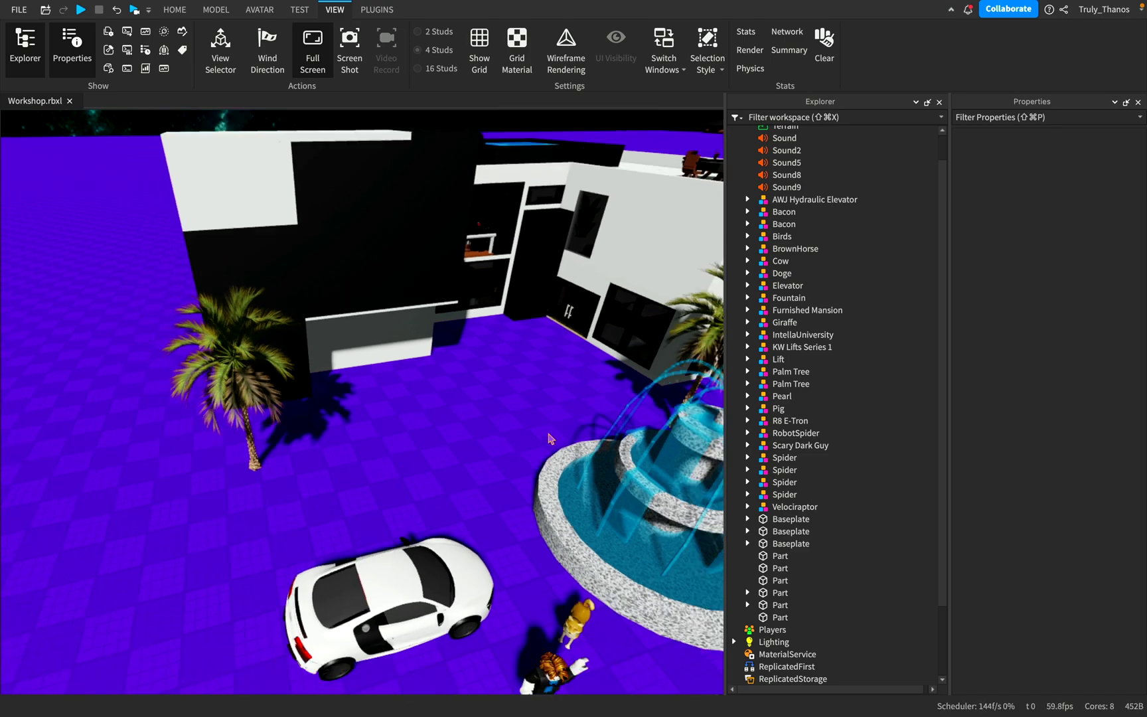
key(d)
key(s)
key(a)
key(d)
key(w)
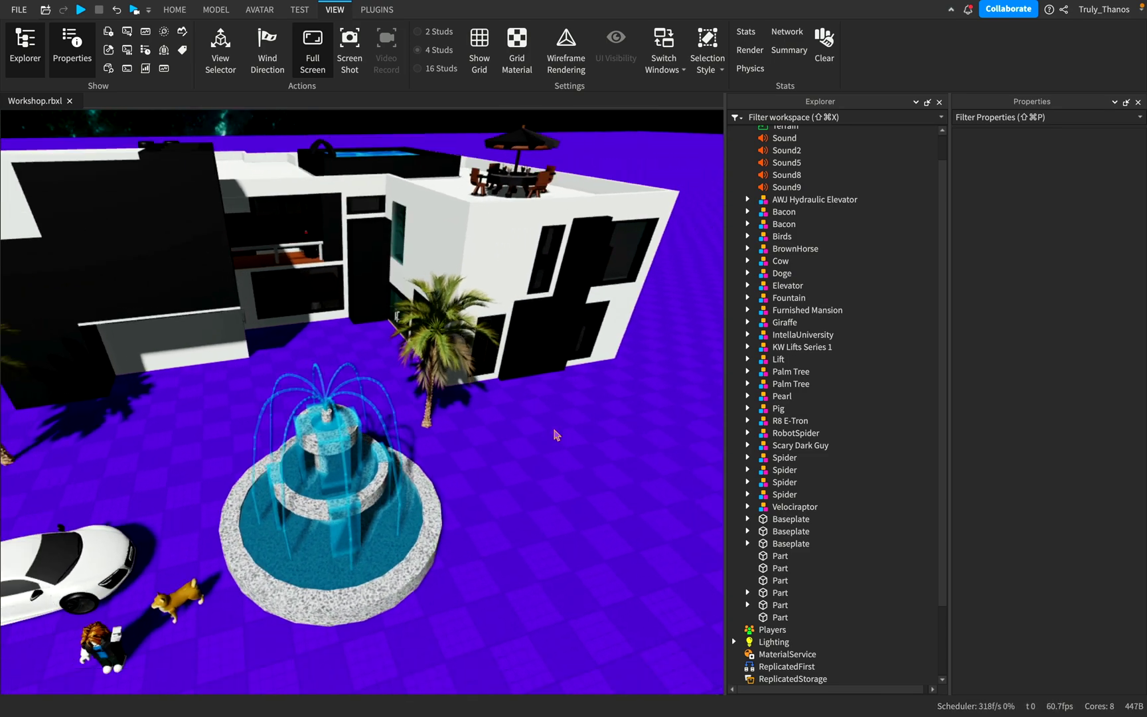
key(a)
key(s)
key(d)
key(a)
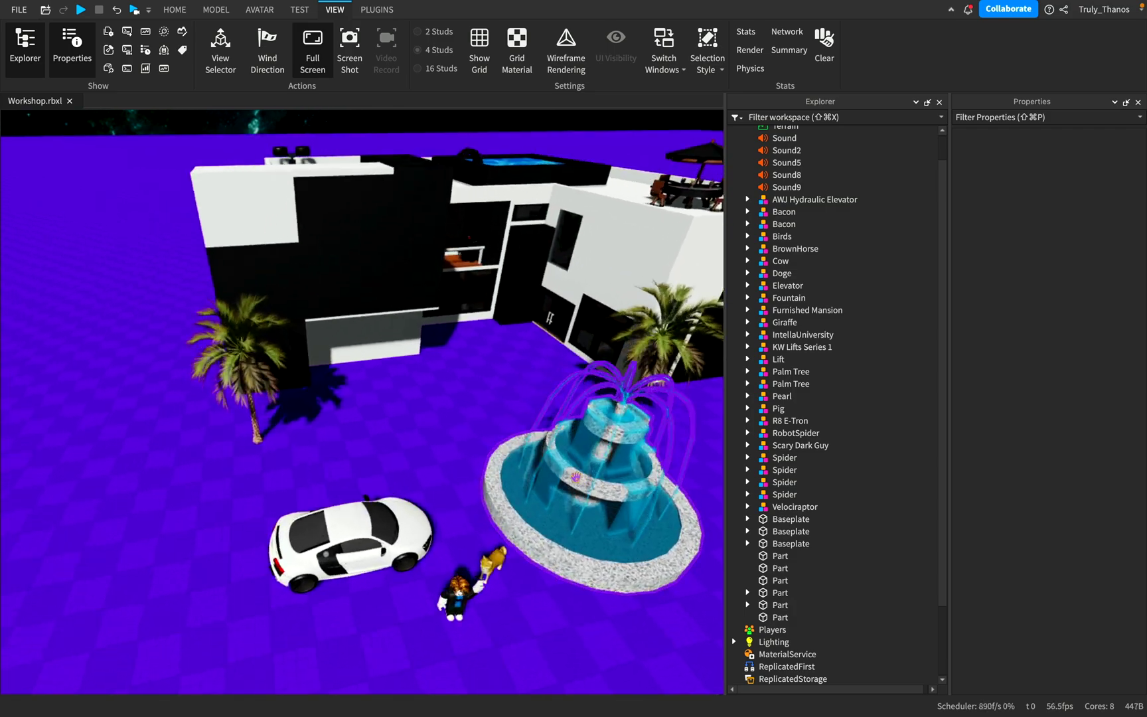